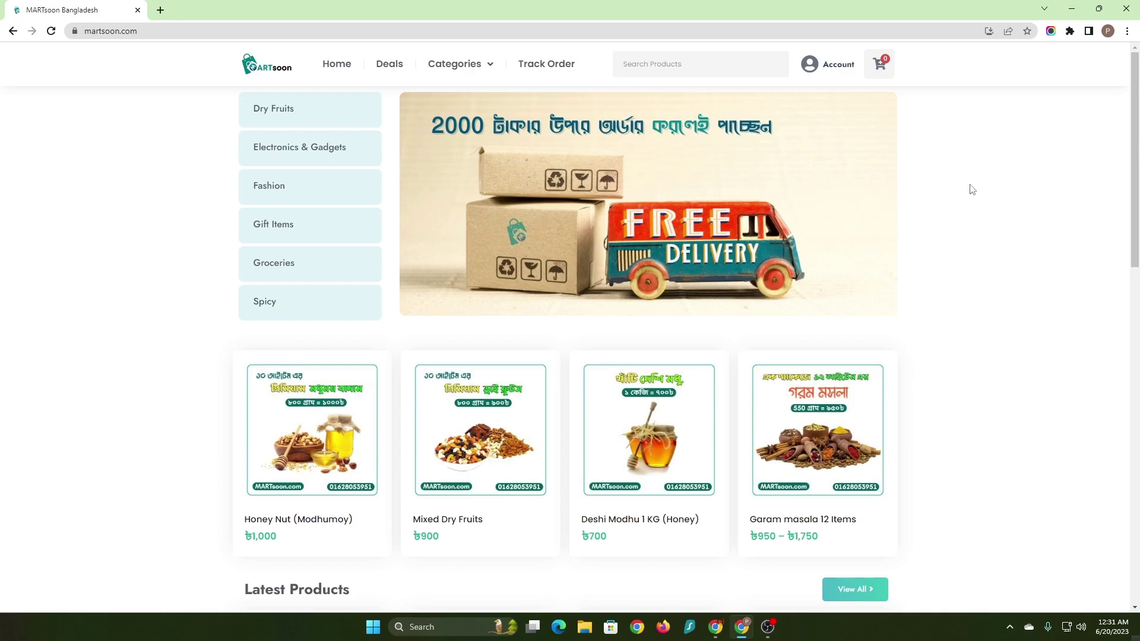
Open Garam masala 12 Items, pick the 1 KG weight and buy it immediately
scroll(972, 189, down, 1)
scroll(974, 191, down, 4)
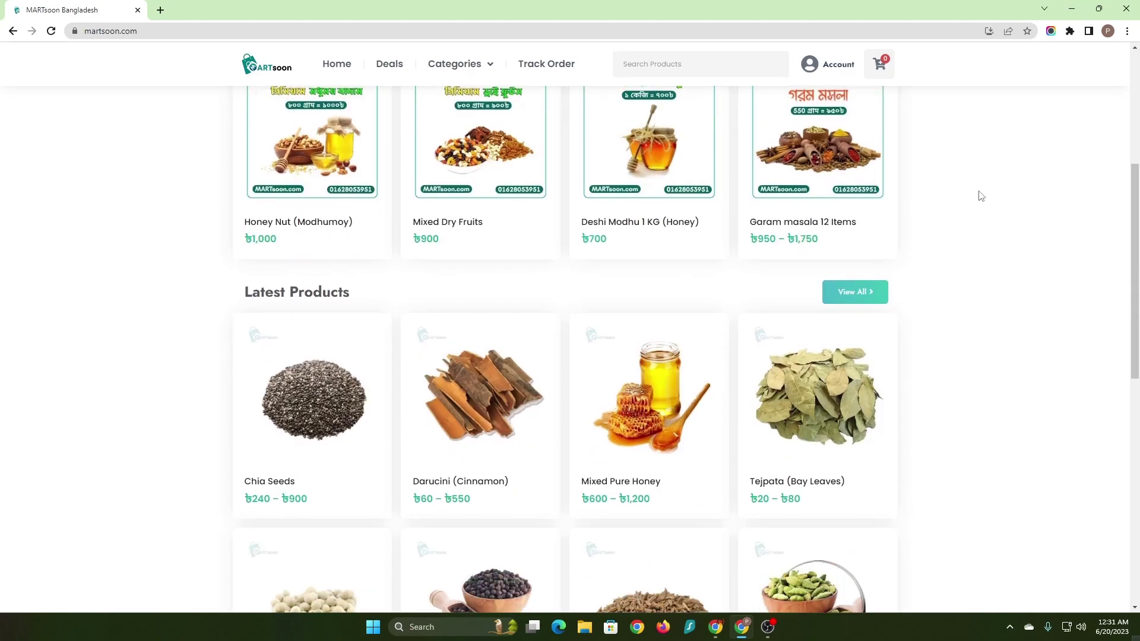
scroll(976, 193, down, 3)
scroll(981, 197, down, 2)
scroll(982, 198, up, 4)
scroll(984, 198, up, 2)
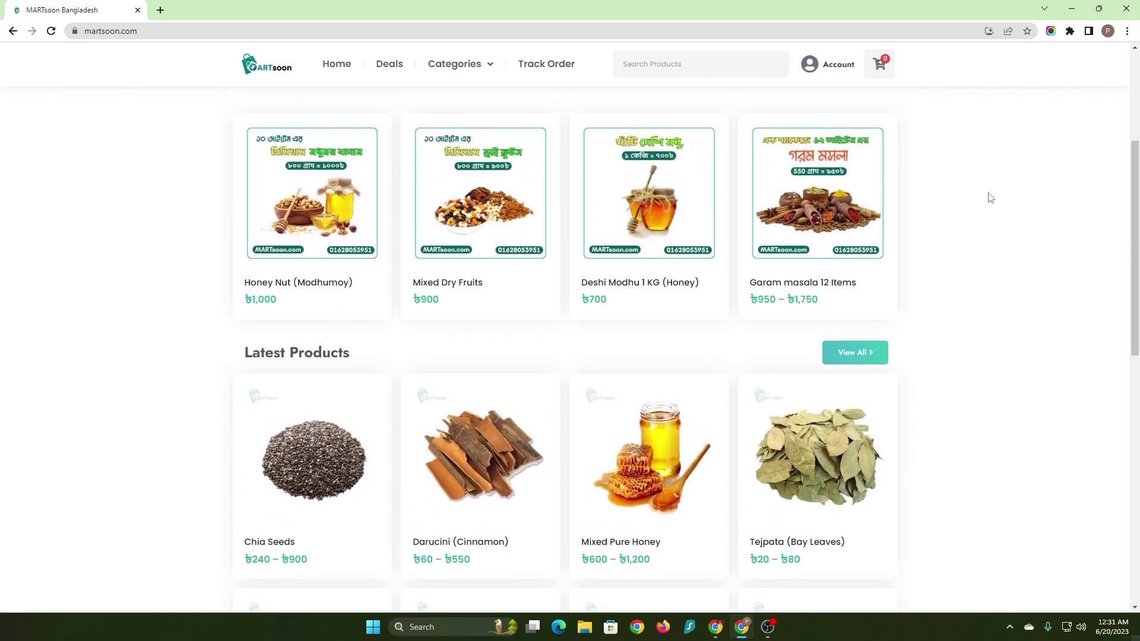
scroll(986, 198, up, 5)
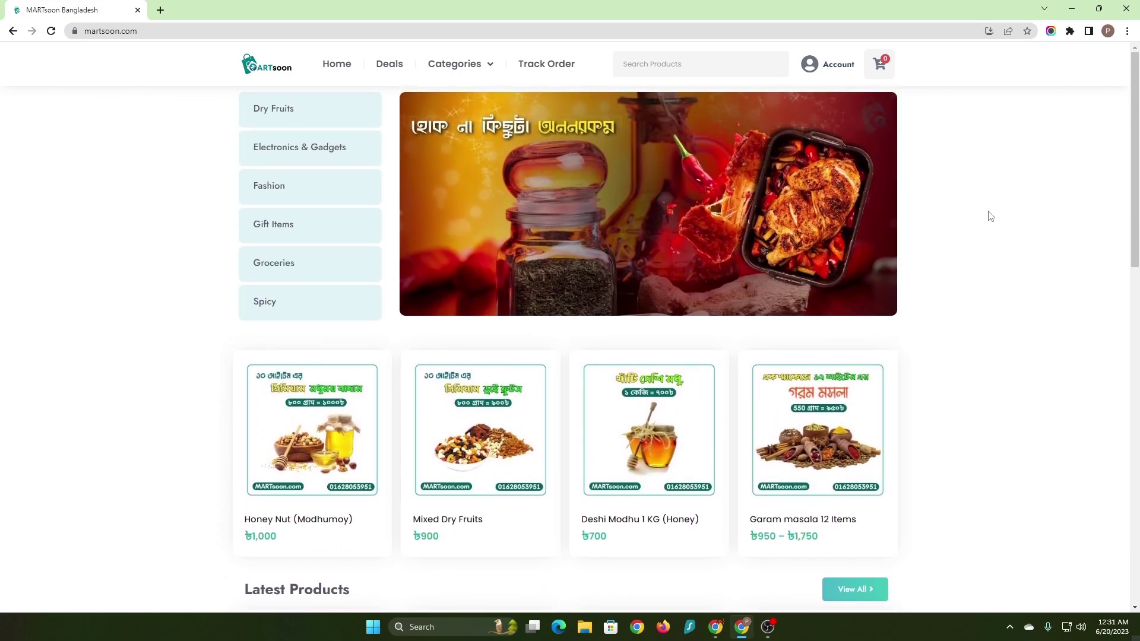
click(848, 445)
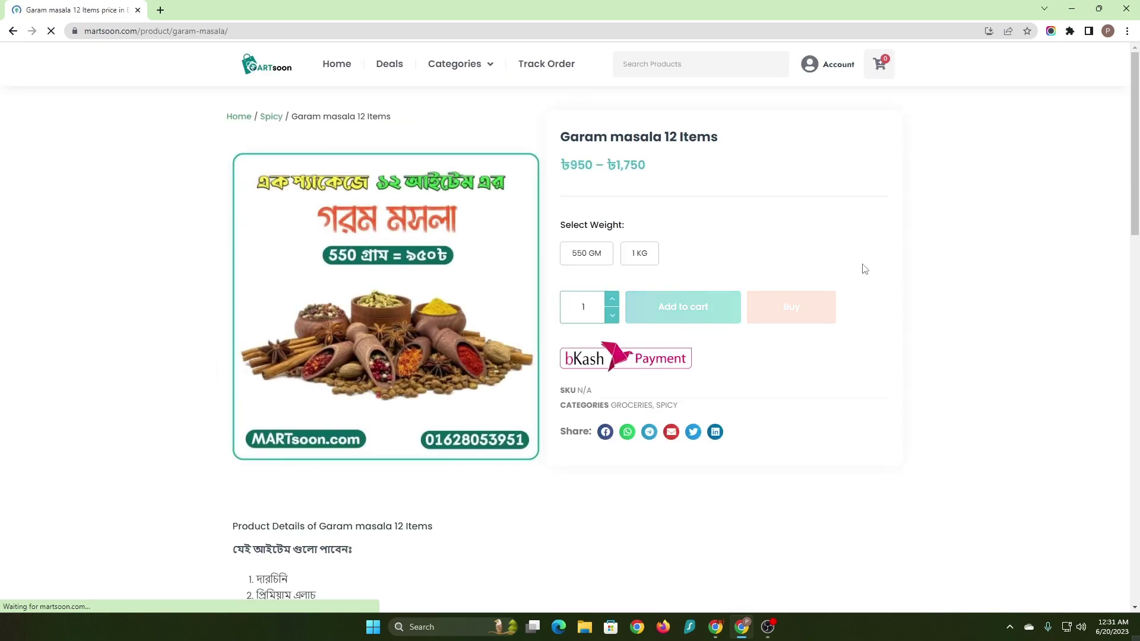
click(640, 254)
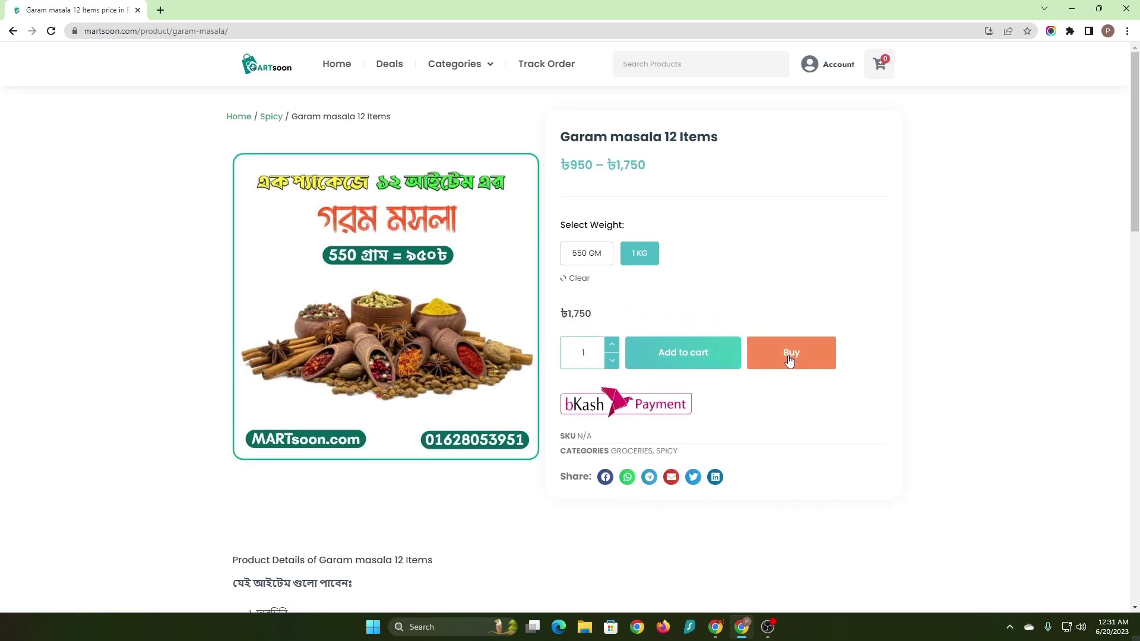
click(794, 357)
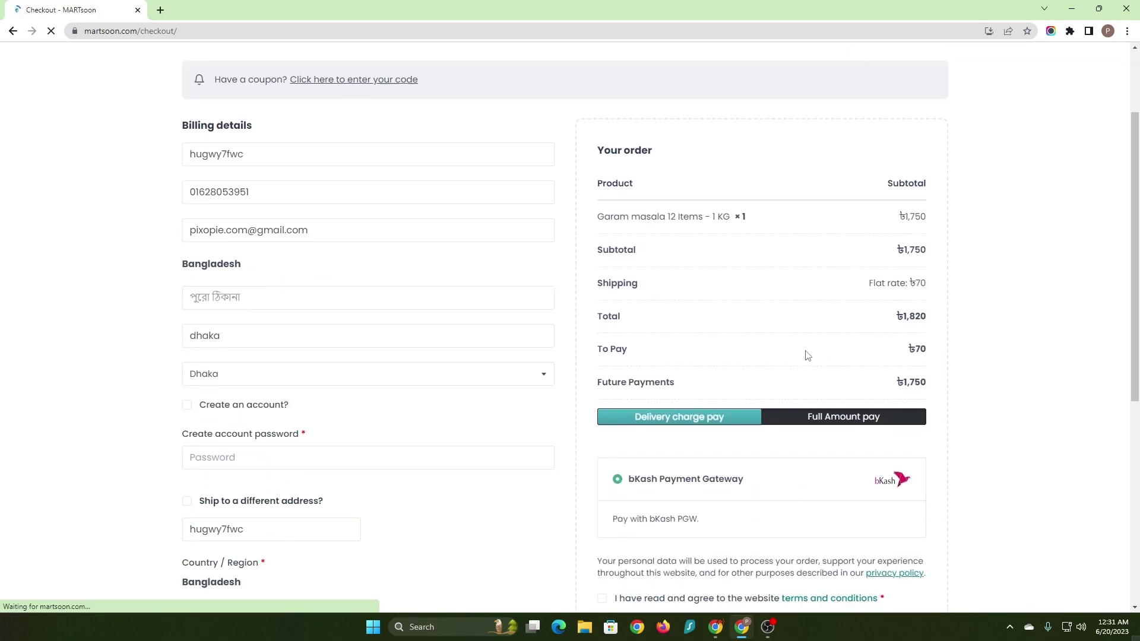
Fill the delivery address from the saved Dhaka suggestion and check the order summary
scroll(712, 372, down, 1)
click(496, 362)
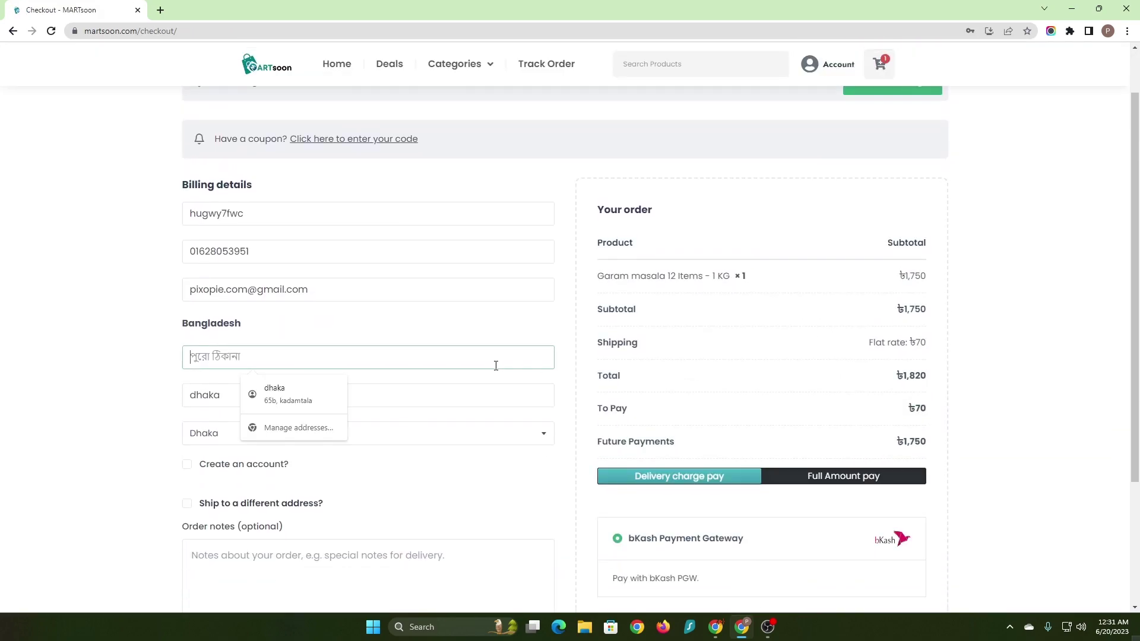
click(312, 390)
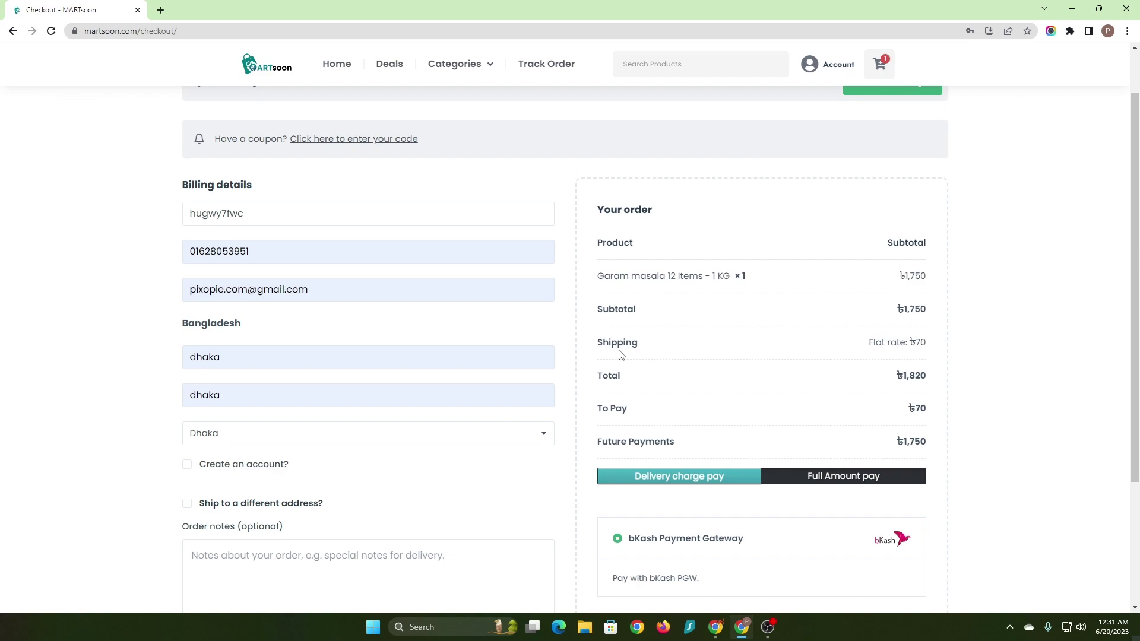
drag(619, 355, 694, 348)
click(641, 349)
Try Full Amount pay, switch back to Delivery charge pay, and accept the terms
scroll(947, 362, down, 1)
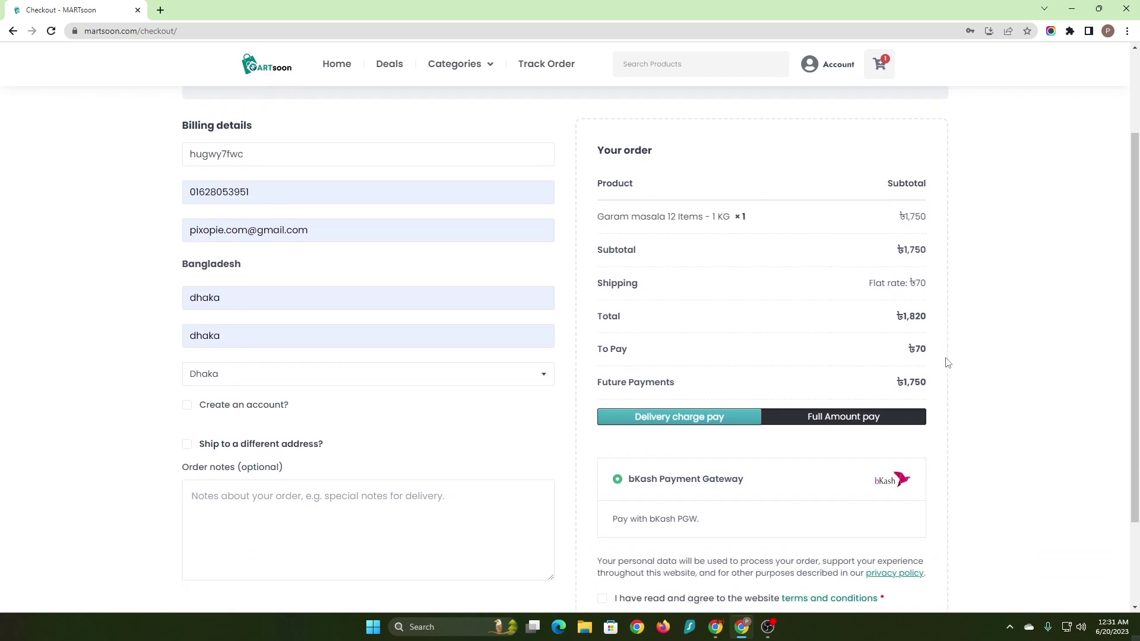
click(840, 415)
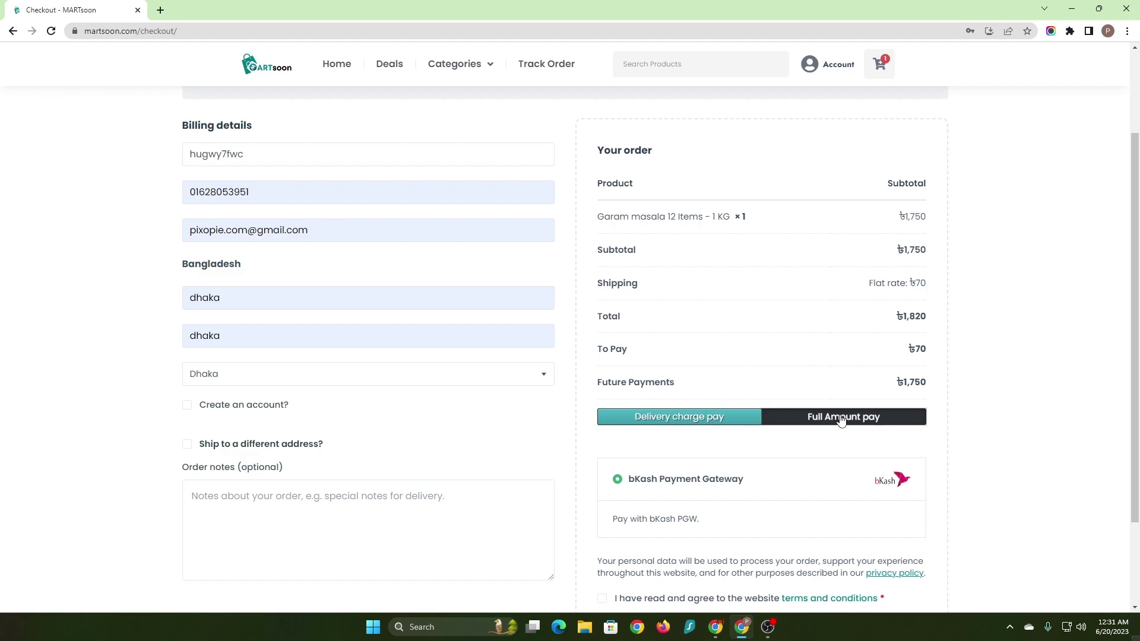
scroll(855, 394, down, 1)
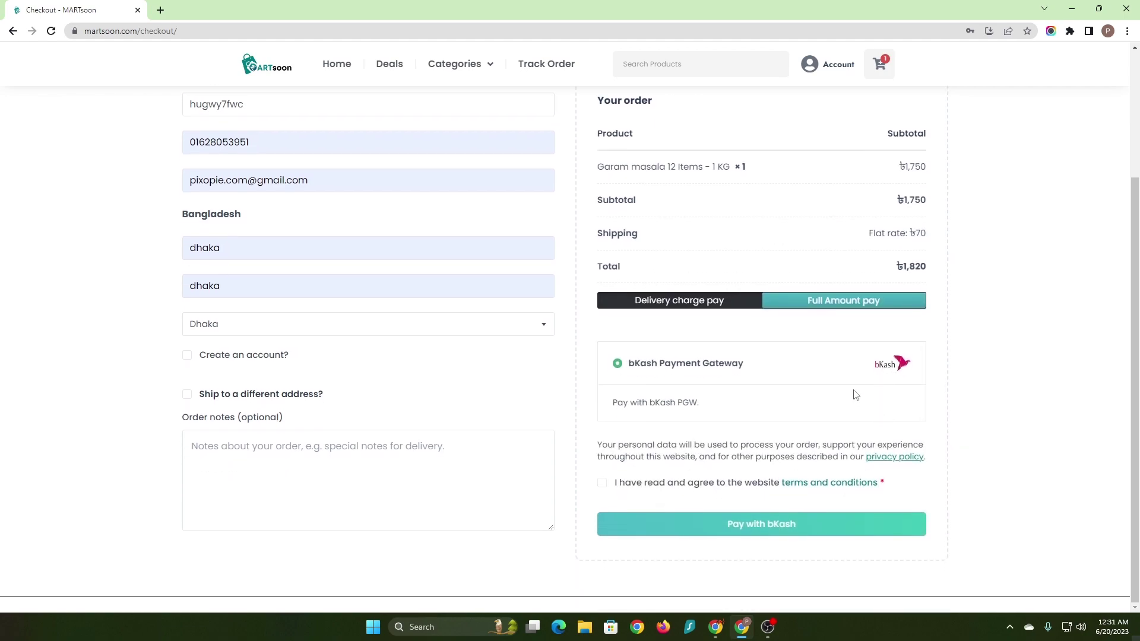
click(701, 302)
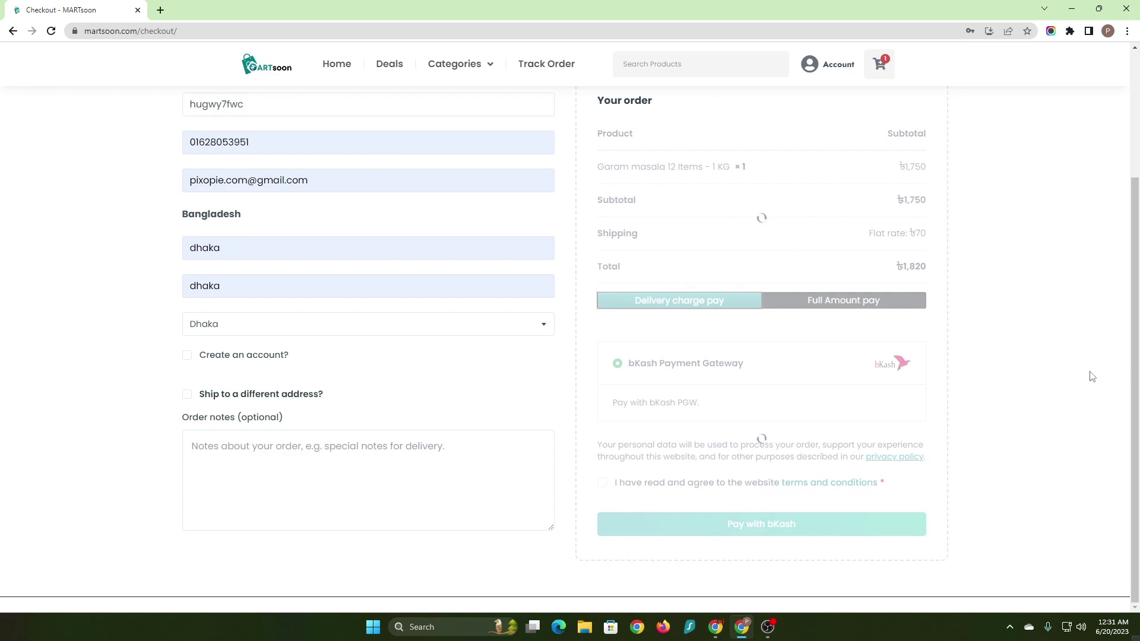
scroll(1049, 383, down, 1)
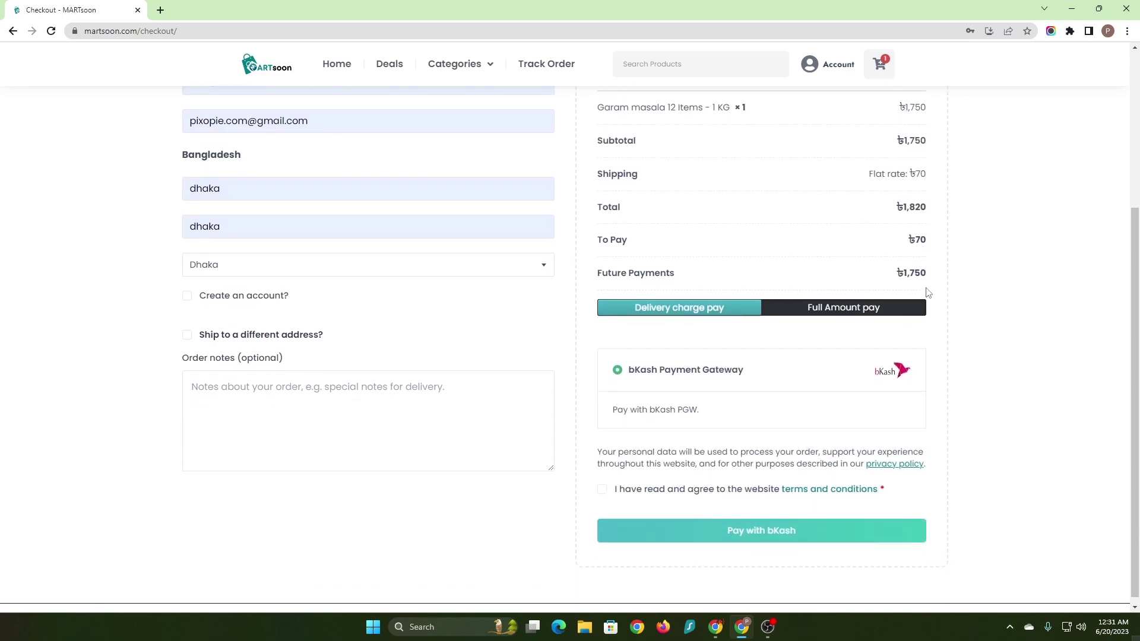
scroll(690, 429, down, 1)
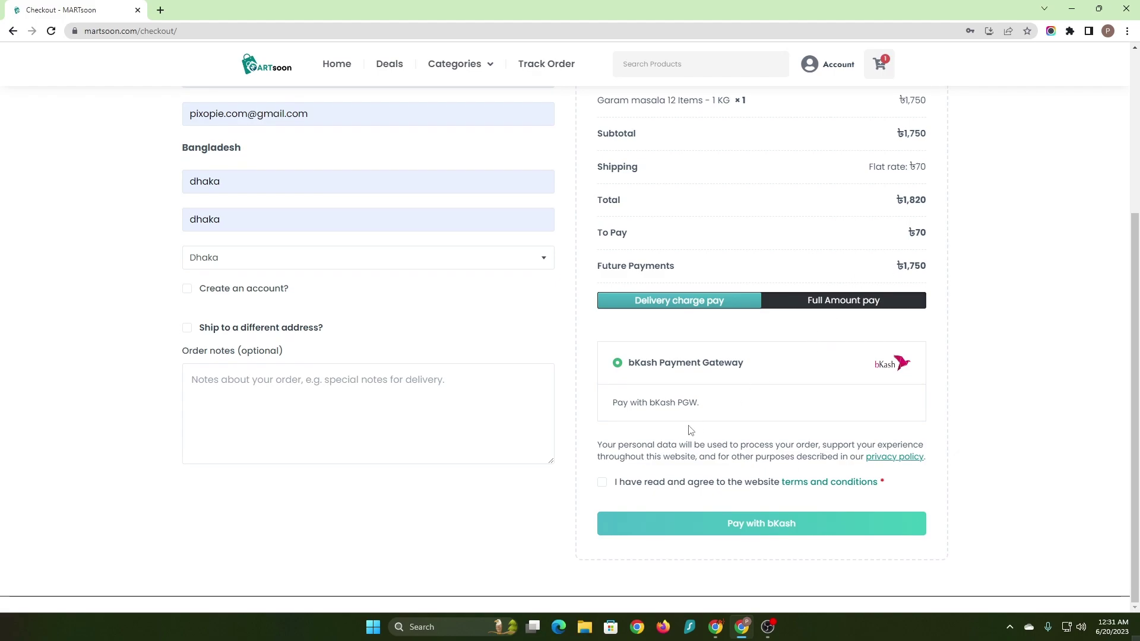
click(607, 487)
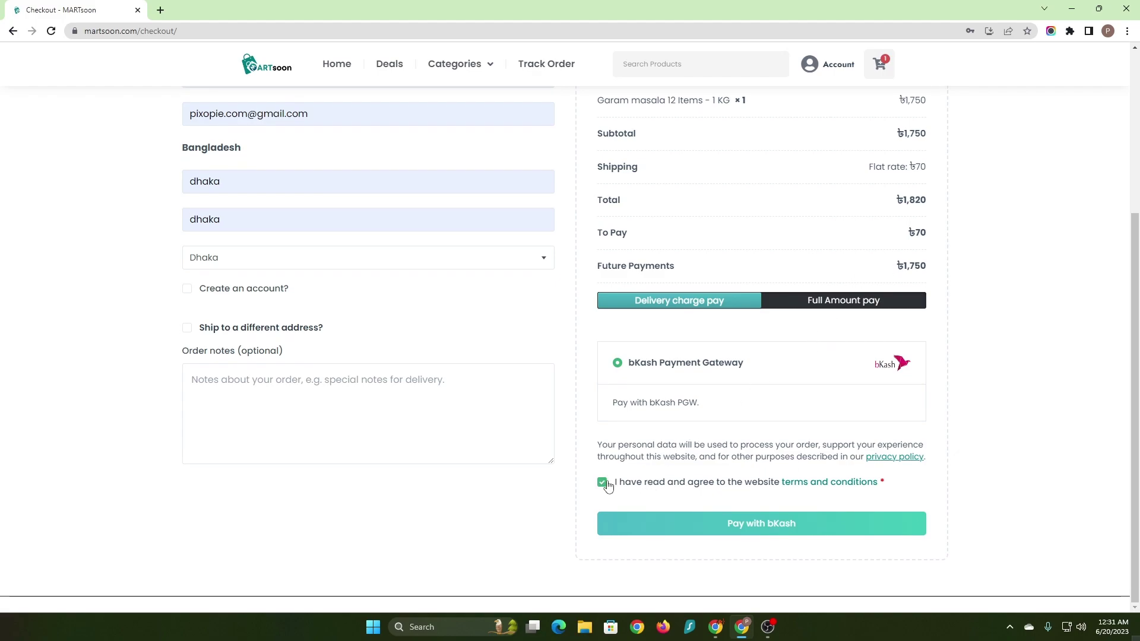
Start the ৳70 bKash payment, cancel it, and switch to the CodeCanyon plugin page
click(794, 524)
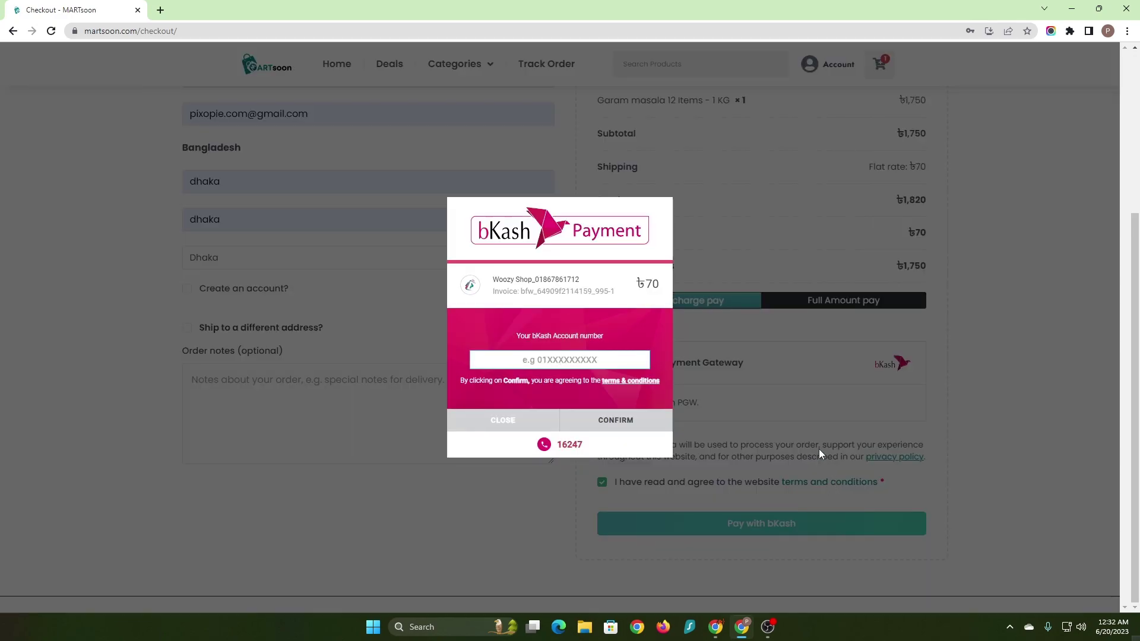
drag(646, 283, 659, 285)
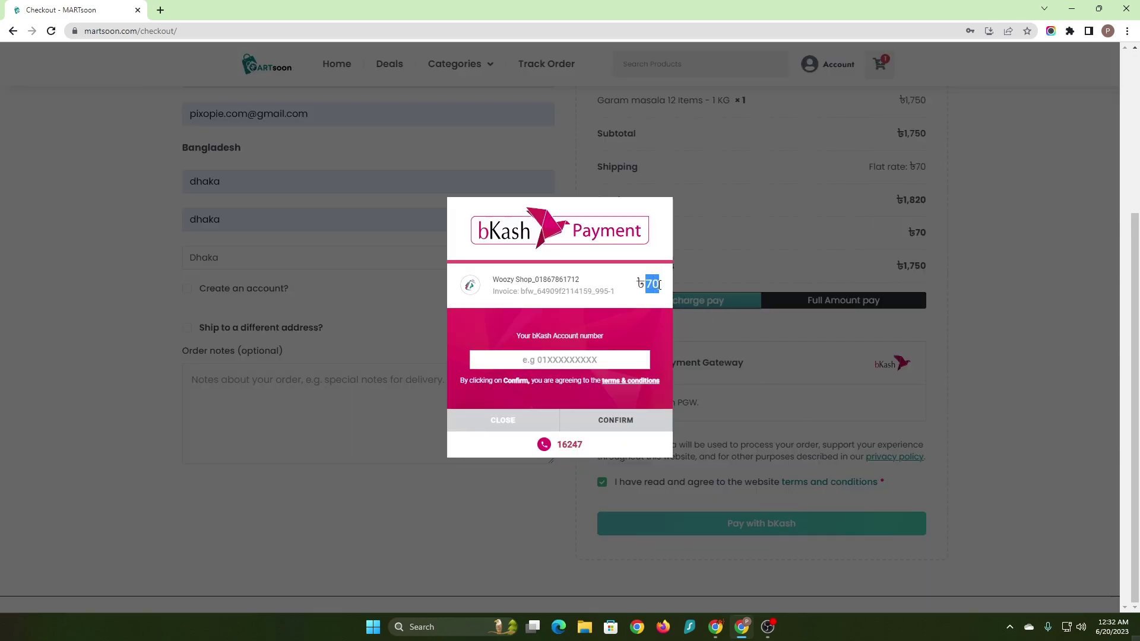
click(517, 423)
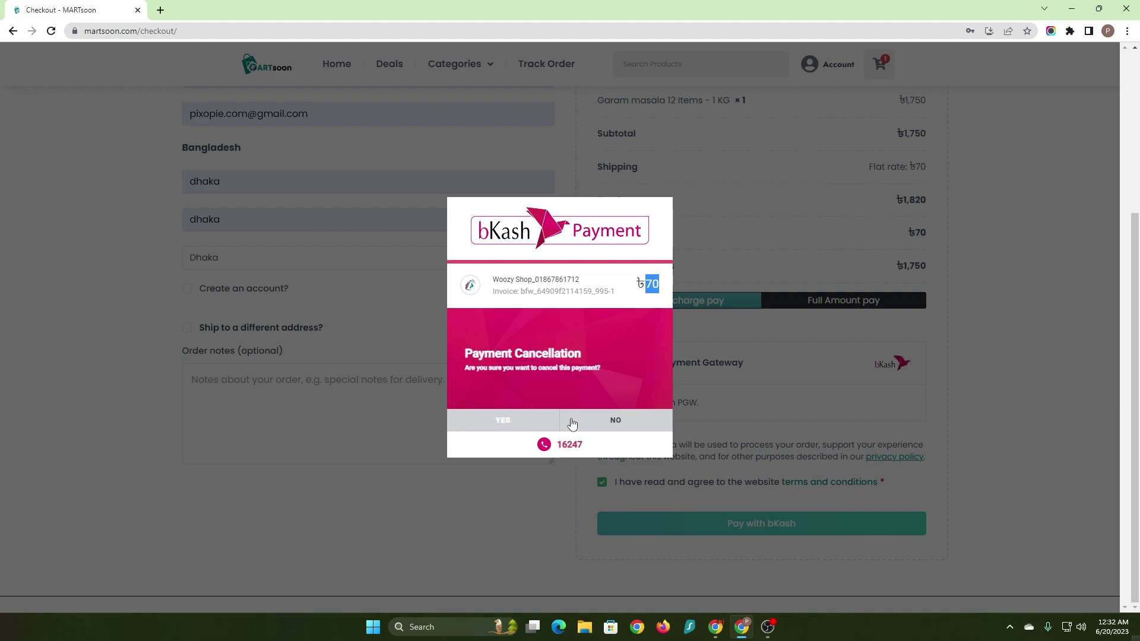
click(502, 420)
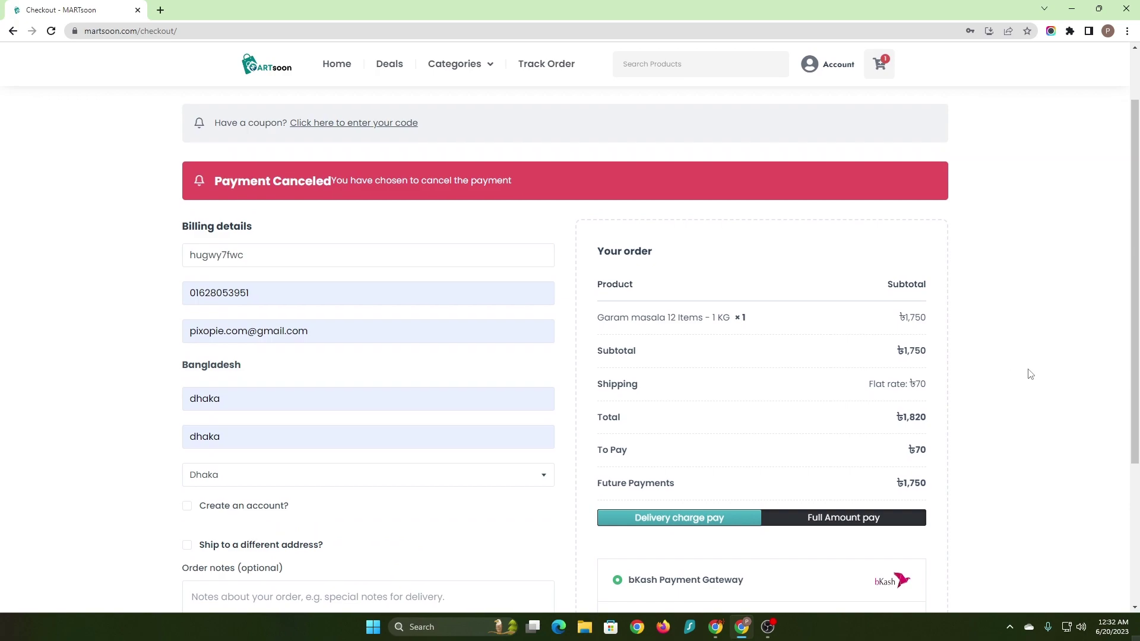
scroll(1030, 373, up, 1)
click(715, 627)
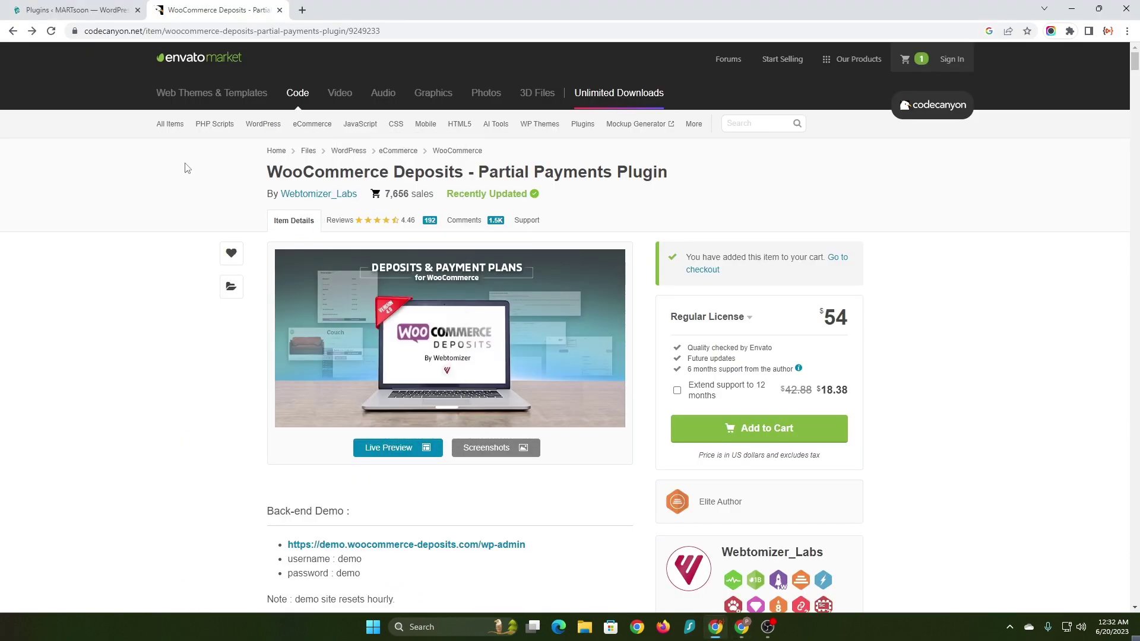
Highlight the WooCommerce Deposits title and its $54 licence price
drag(267, 172, 463, 173)
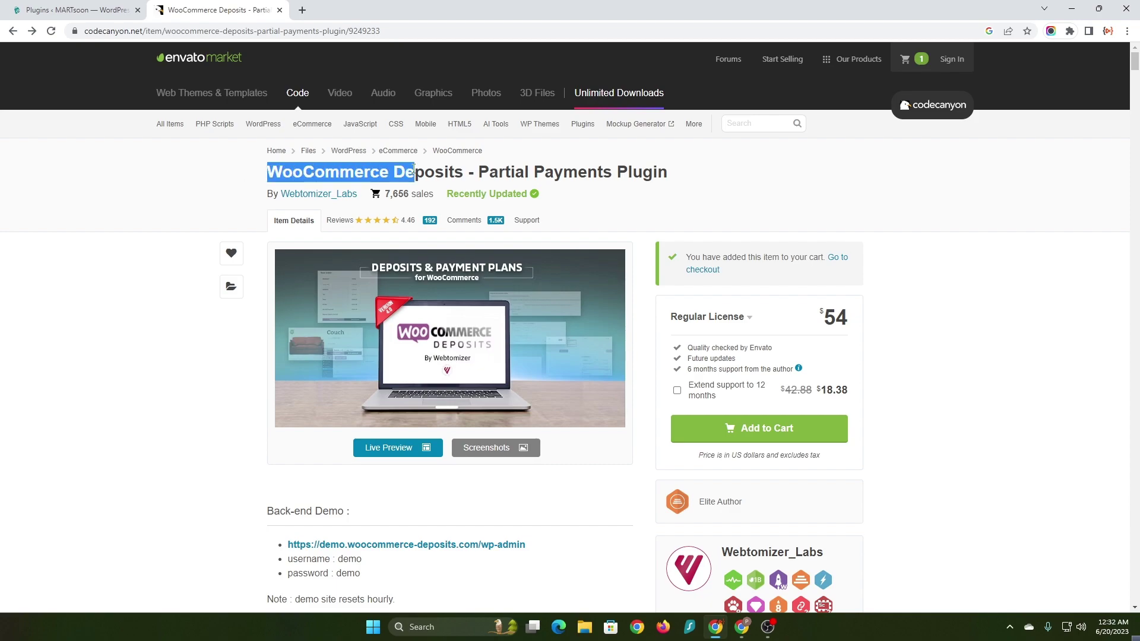
click(120, 240)
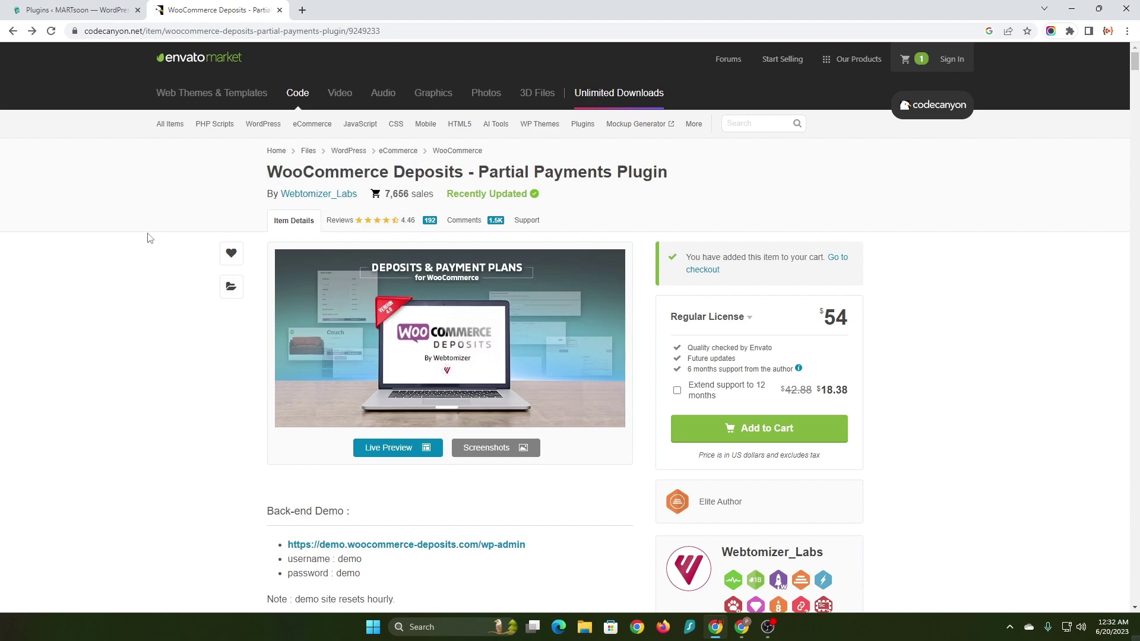
scroll(245, 212, down, 2)
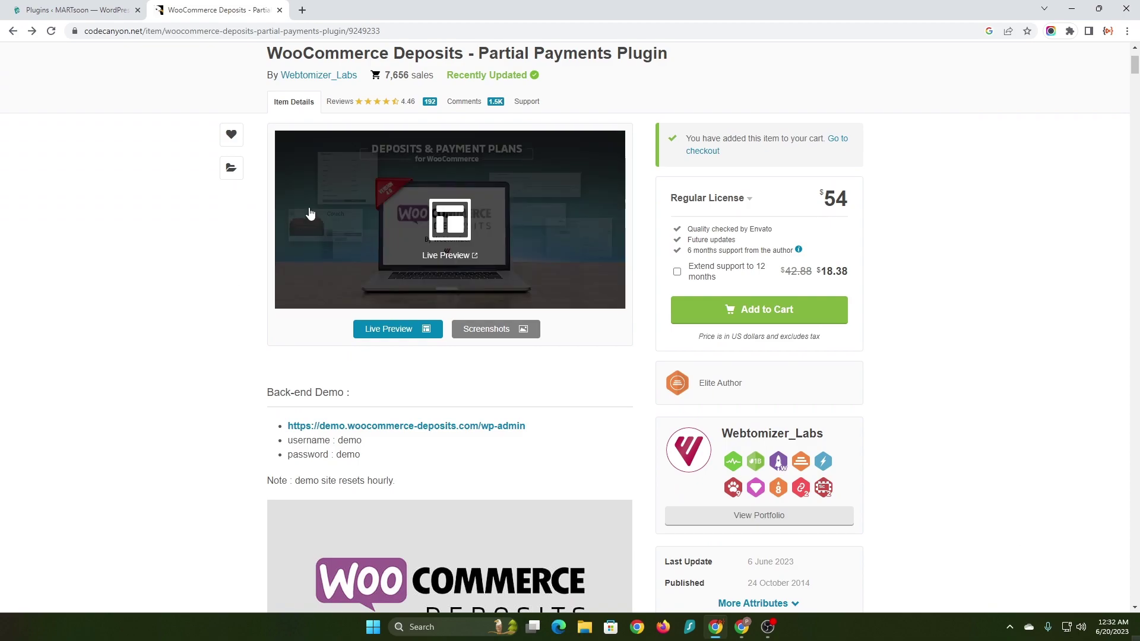
drag(853, 202, 829, 198)
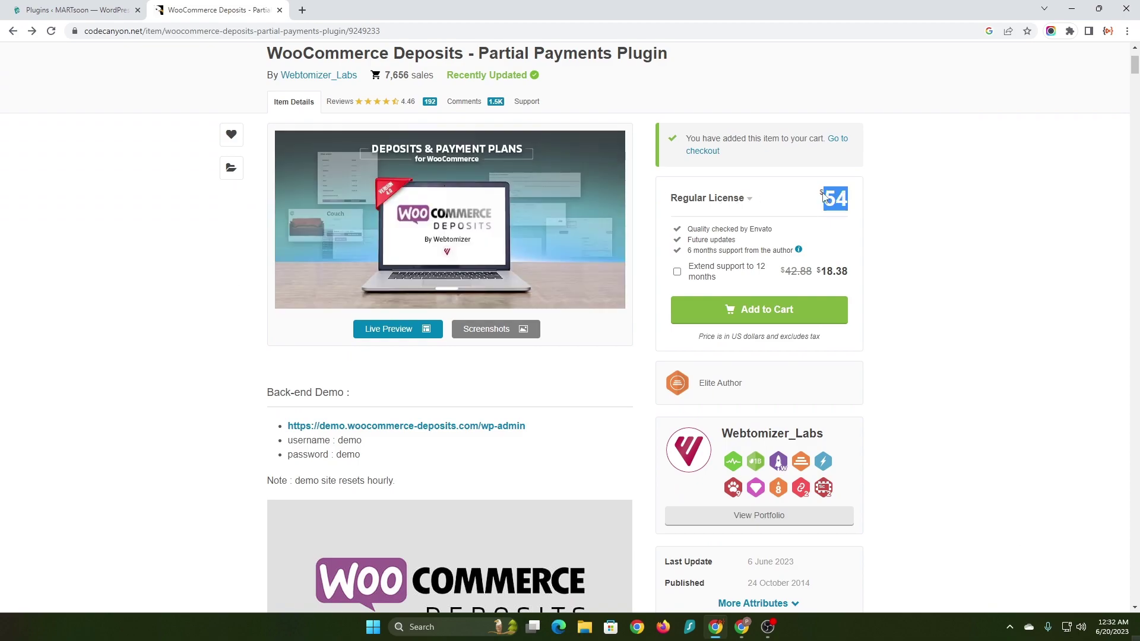
click(924, 196)
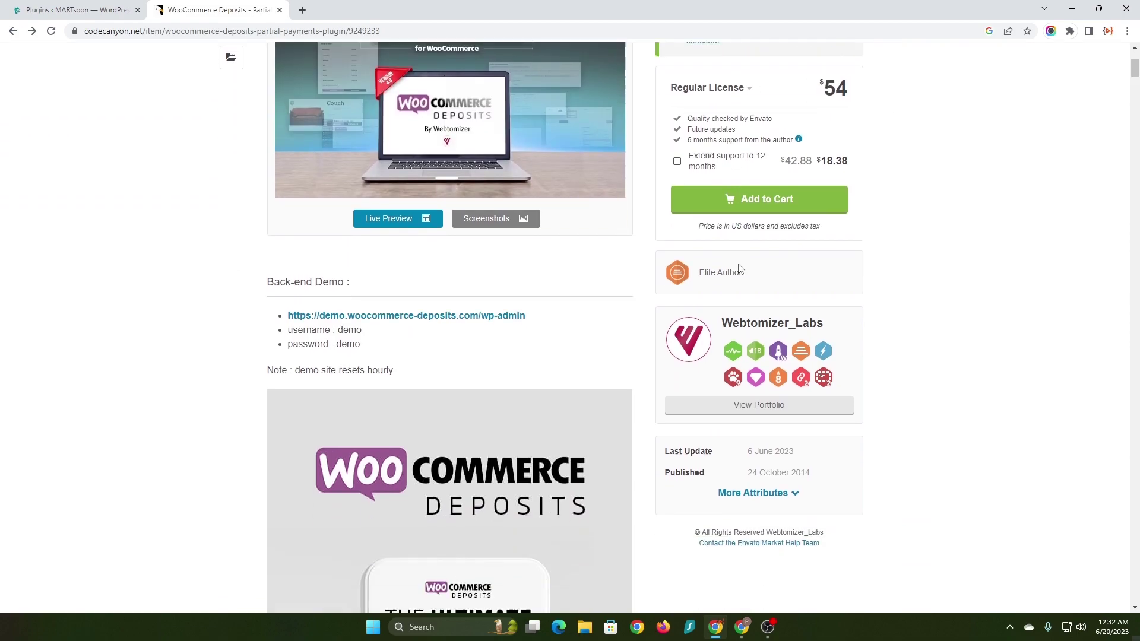
Scroll through the feature cards and back up to the product header
scroll(738, 273, down, 4)
scroll(730, 266, down, 5)
scroll(604, 244, down, 4)
scroll(604, 244, down, 5)
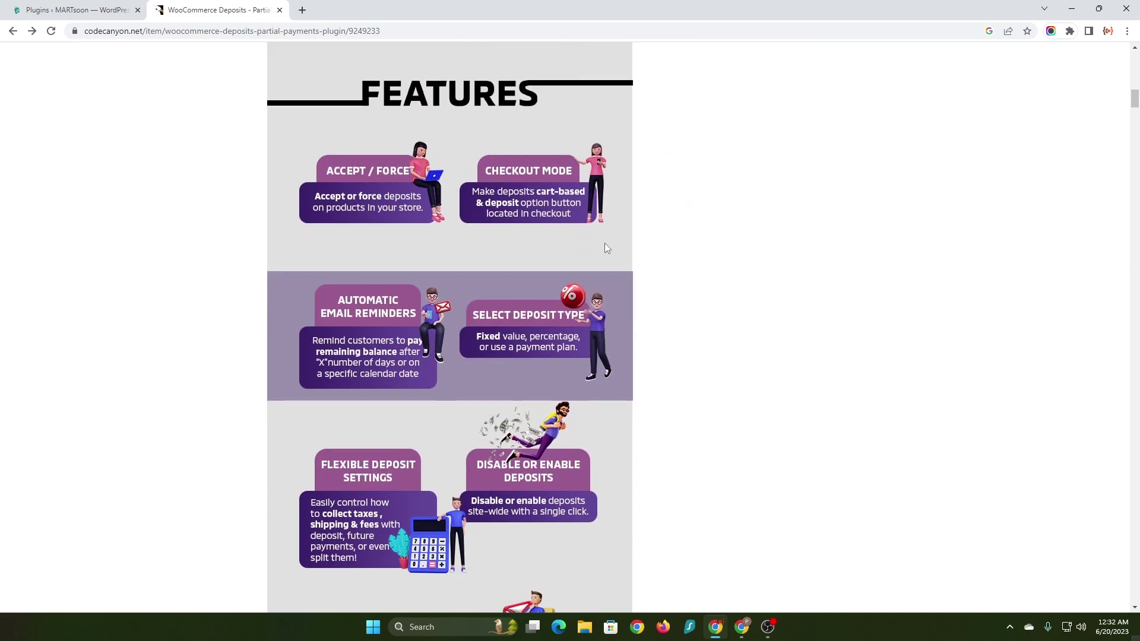
scroll(465, 249, up, 1)
scroll(355, 184, down, 1)
scroll(540, 184, down, 1)
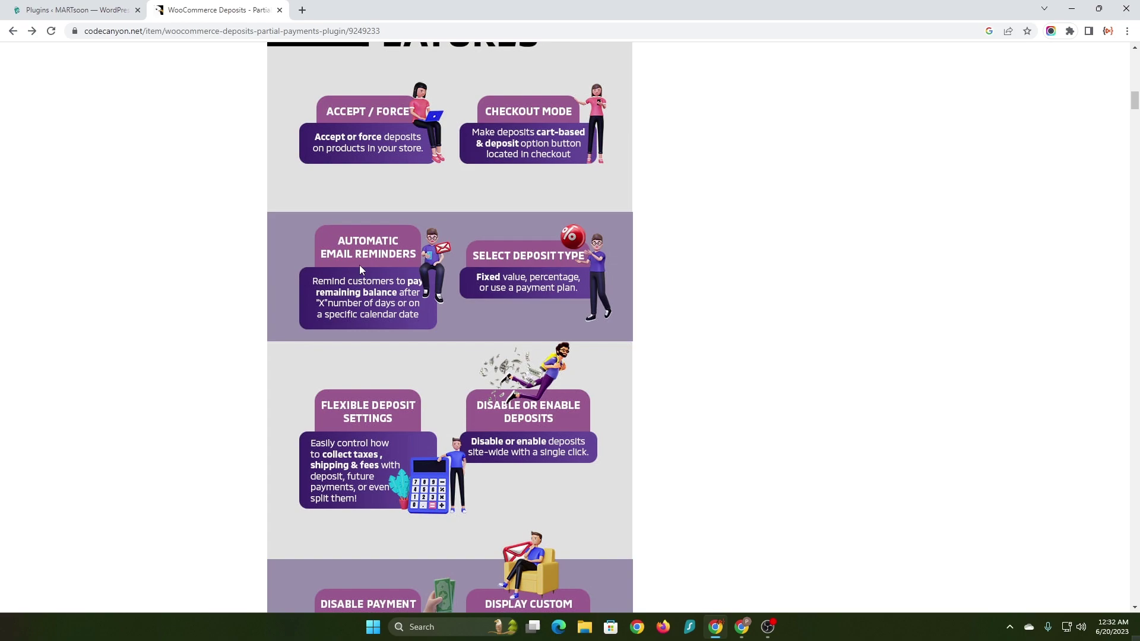
scroll(561, 258, down, 1)
scroll(493, 315, down, 1)
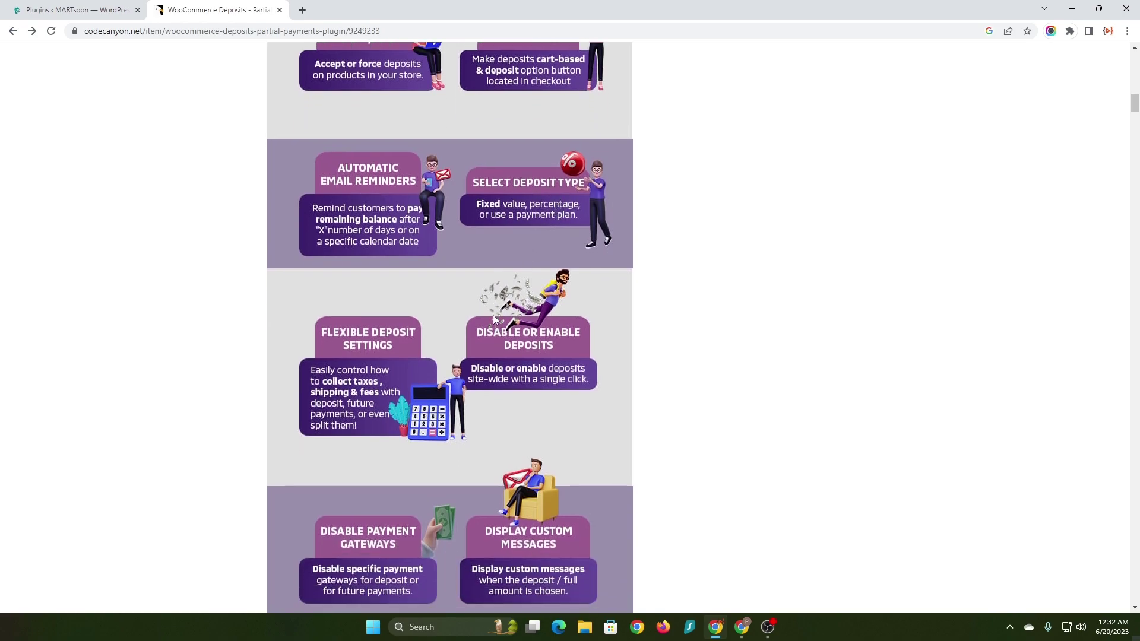
scroll(384, 314, down, 1)
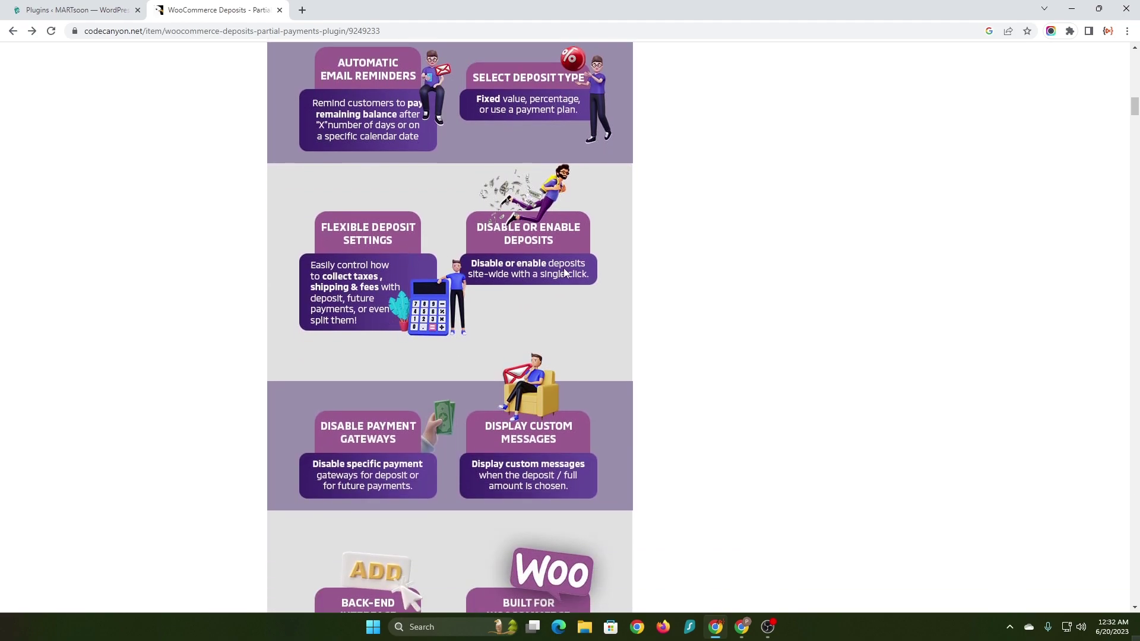
scroll(561, 261, down, 1)
scroll(398, 358, down, 1)
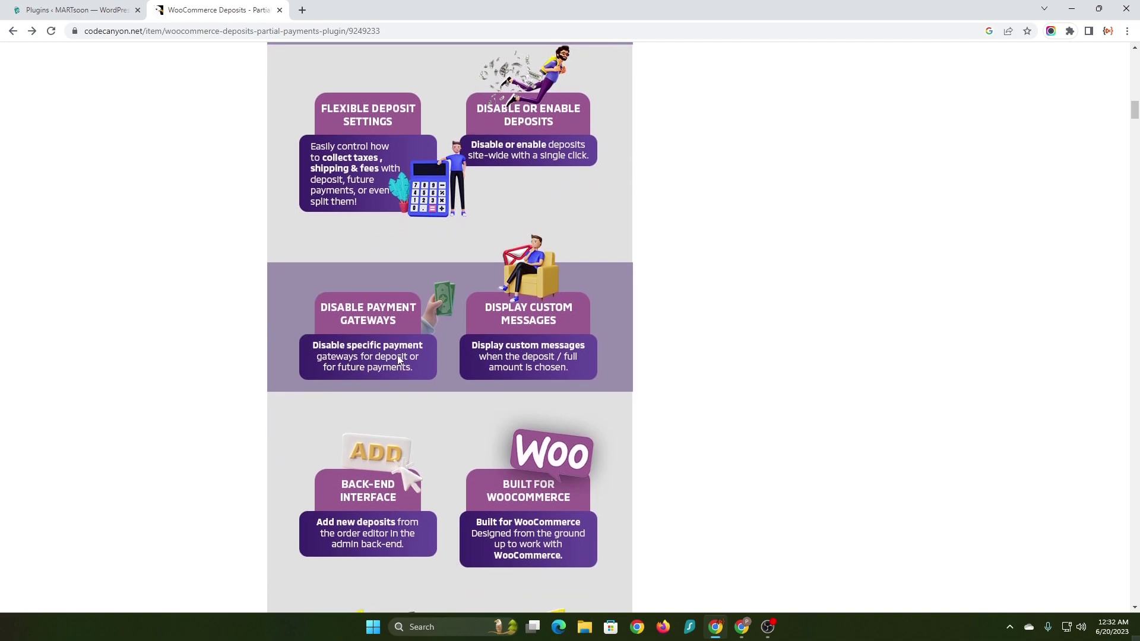
scroll(522, 333, down, 2)
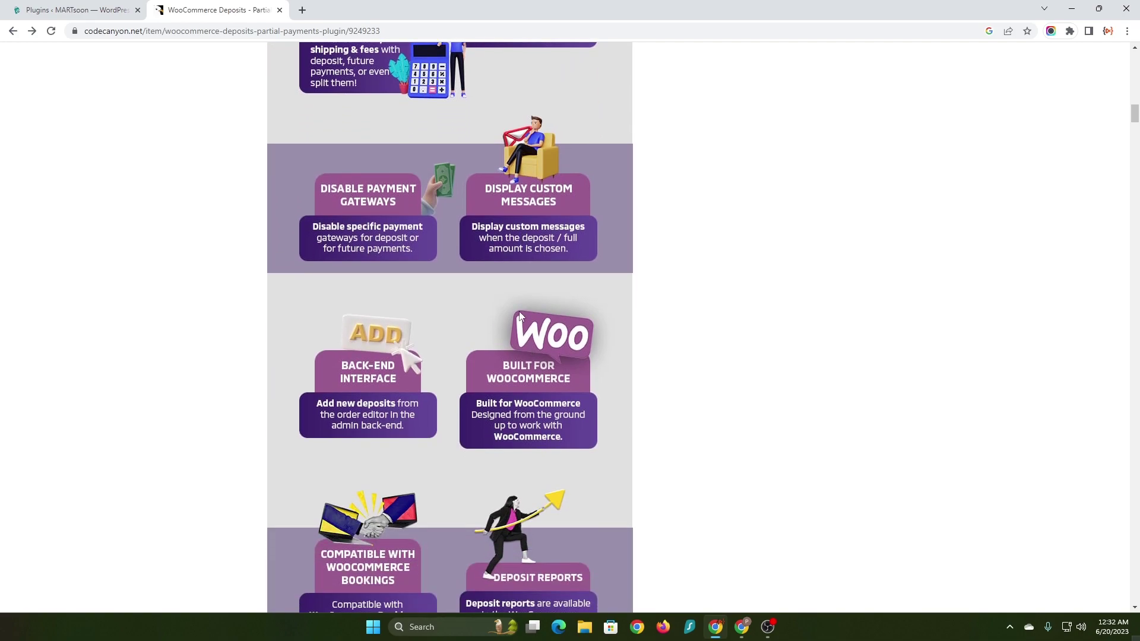
scroll(411, 409, down, 1)
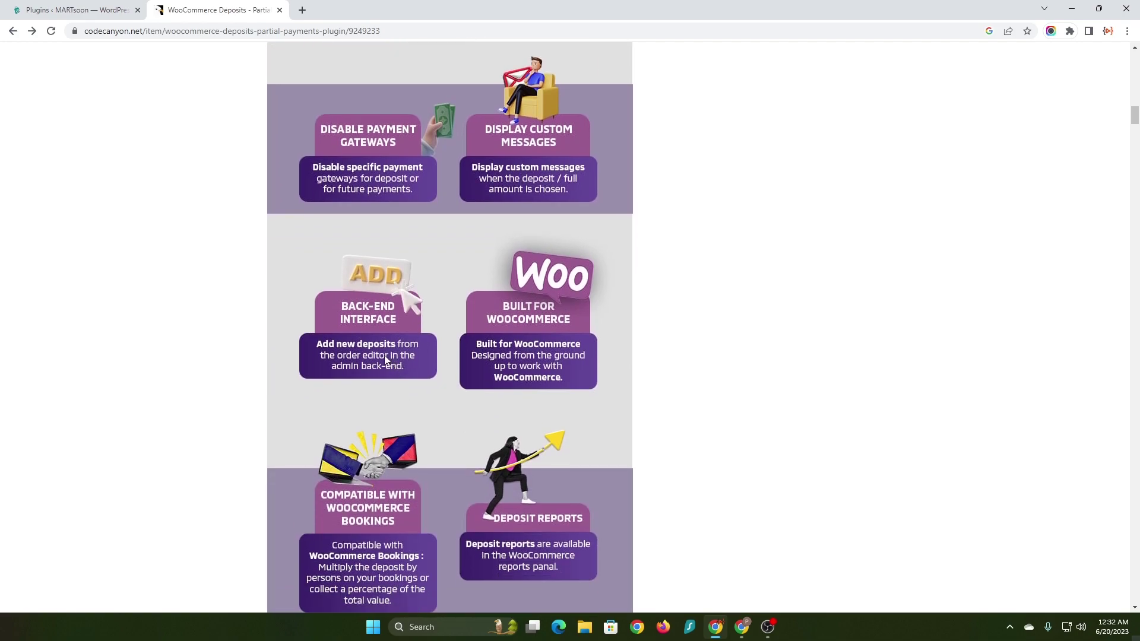
scroll(385, 359, down, 1)
scroll(529, 304, down, 1)
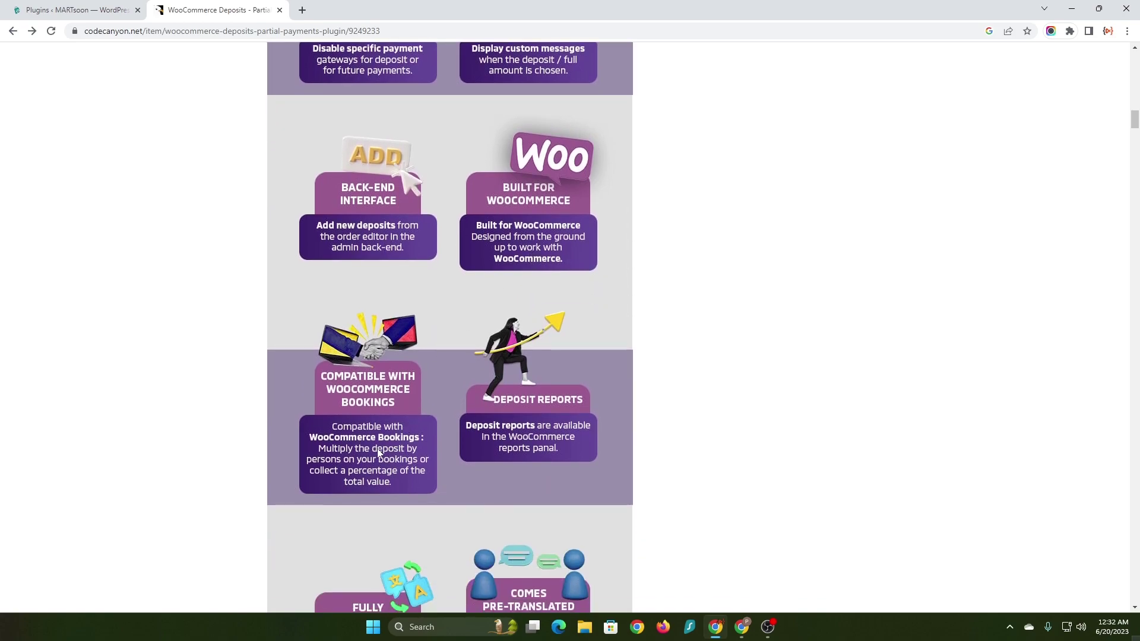
scroll(371, 424, down, 1)
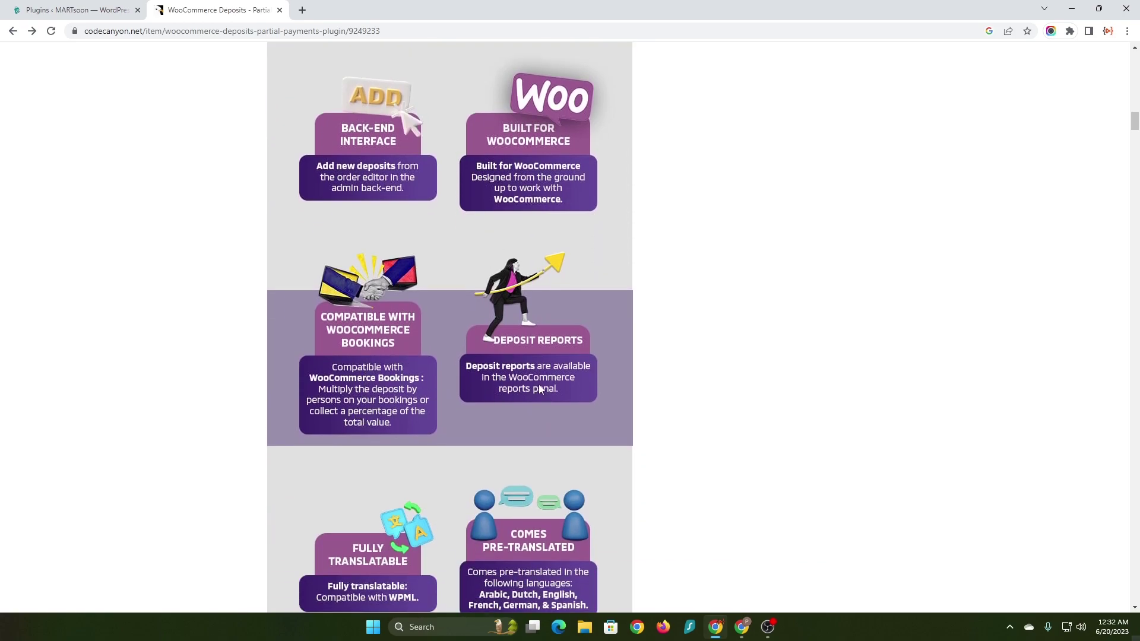
scroll(571, 371, down, 1)
scroll(339, 412, down, 2)
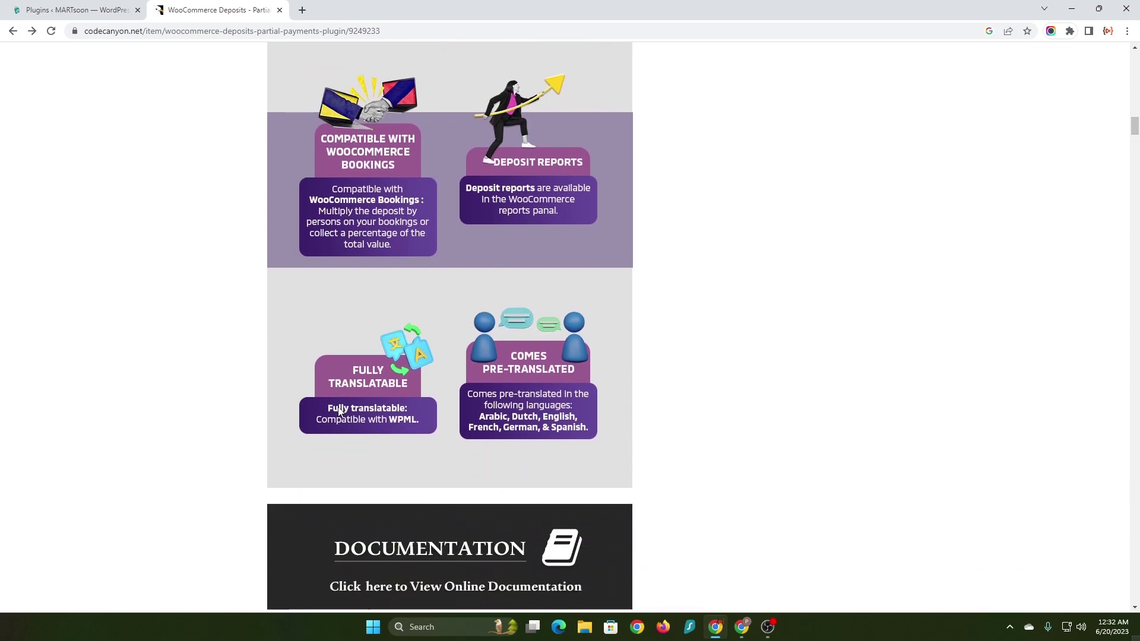
scroll(362, 410, down, 1)
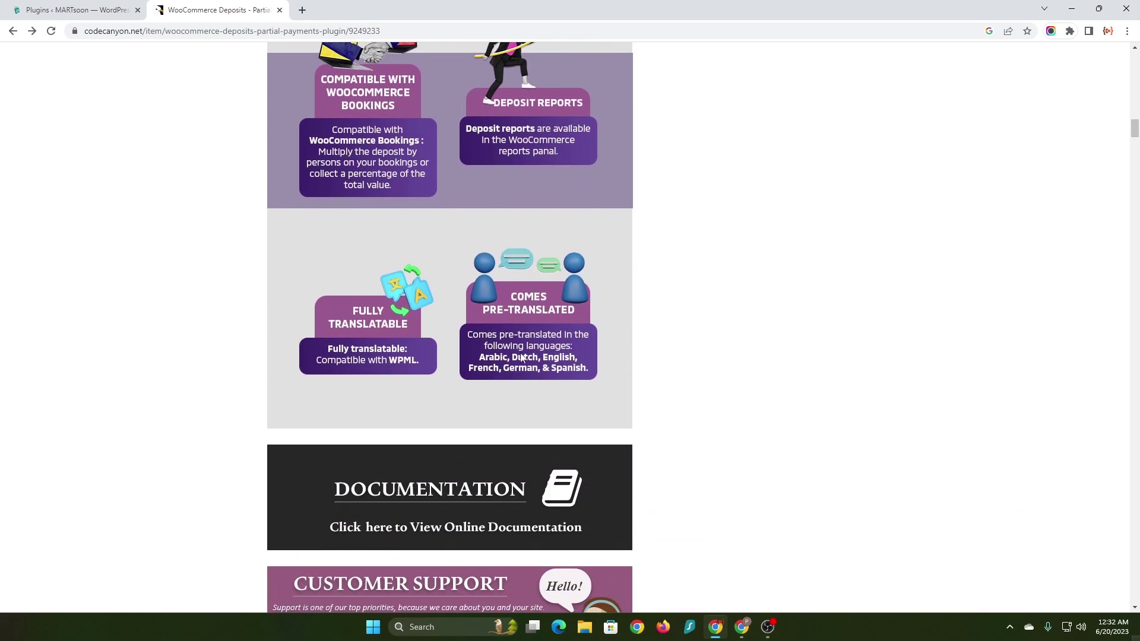
scroll(580, 333, down, 1)
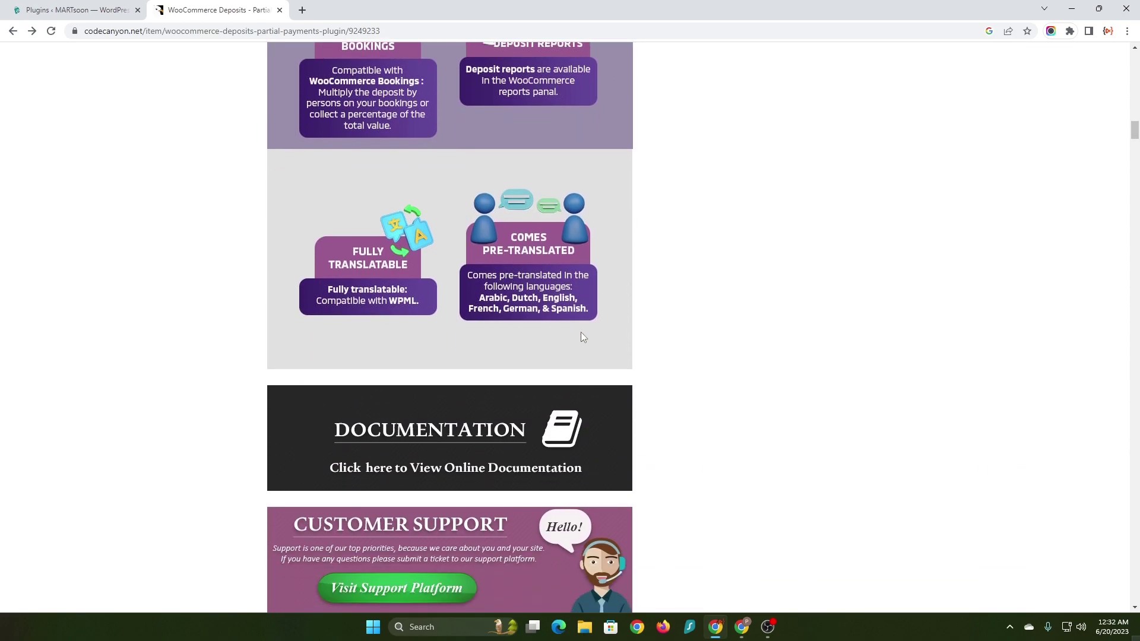
scroll(801, 305, up, 12)
scroll(807, 302, up, 8)
scroll(807, 302, up, 10)
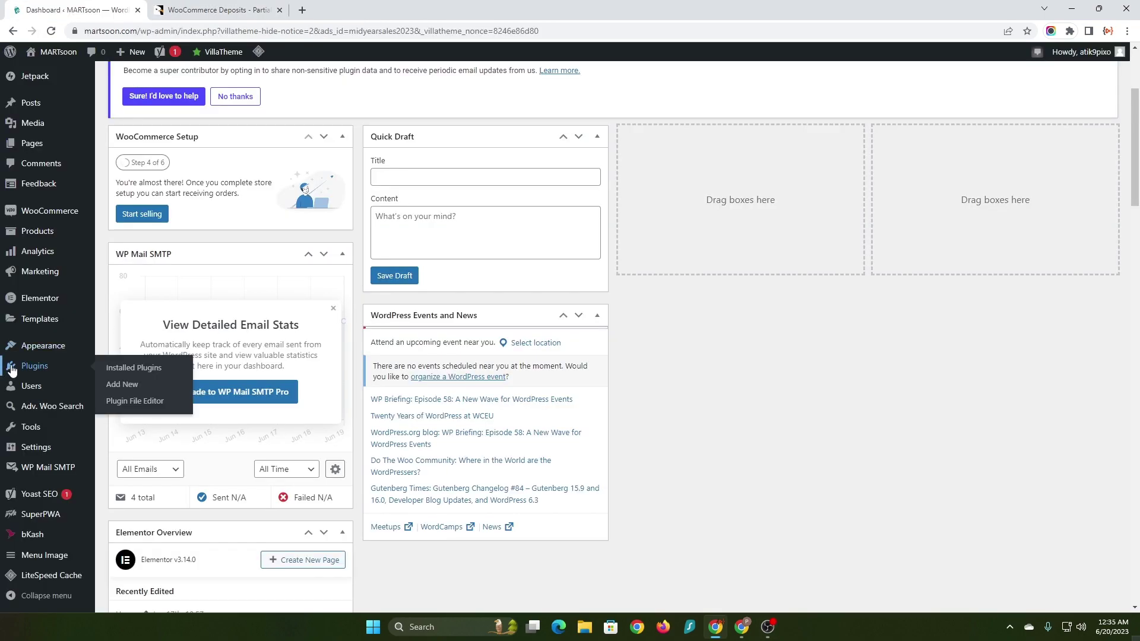
Upload the woocommerce-deposits zip through Plugins > Add New and install it
click(128, 387)
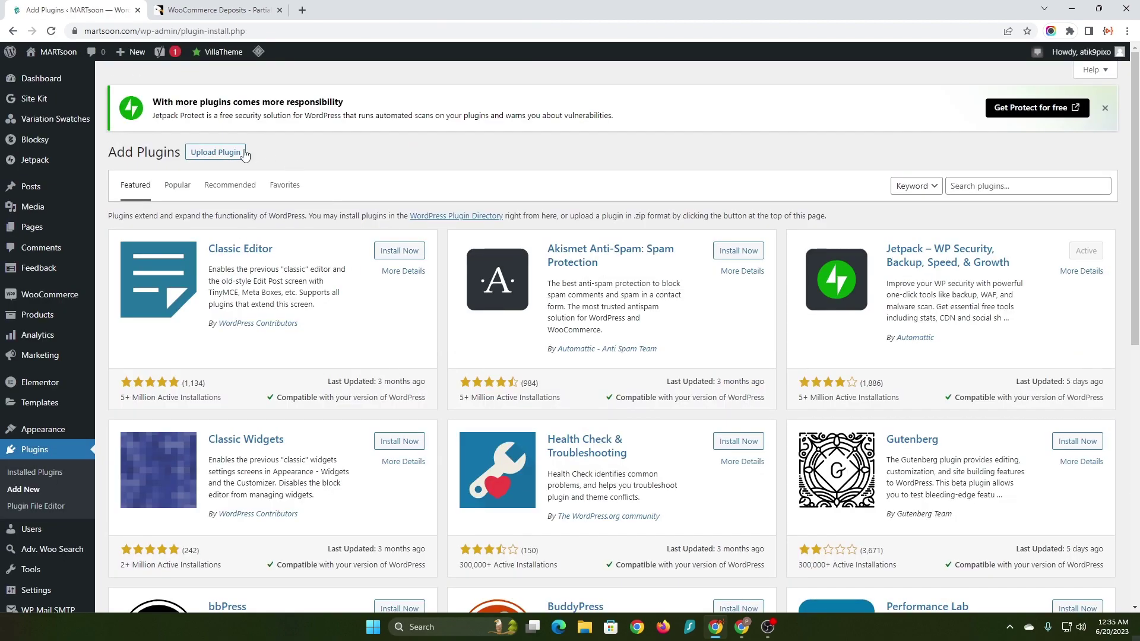
click(243, 154)
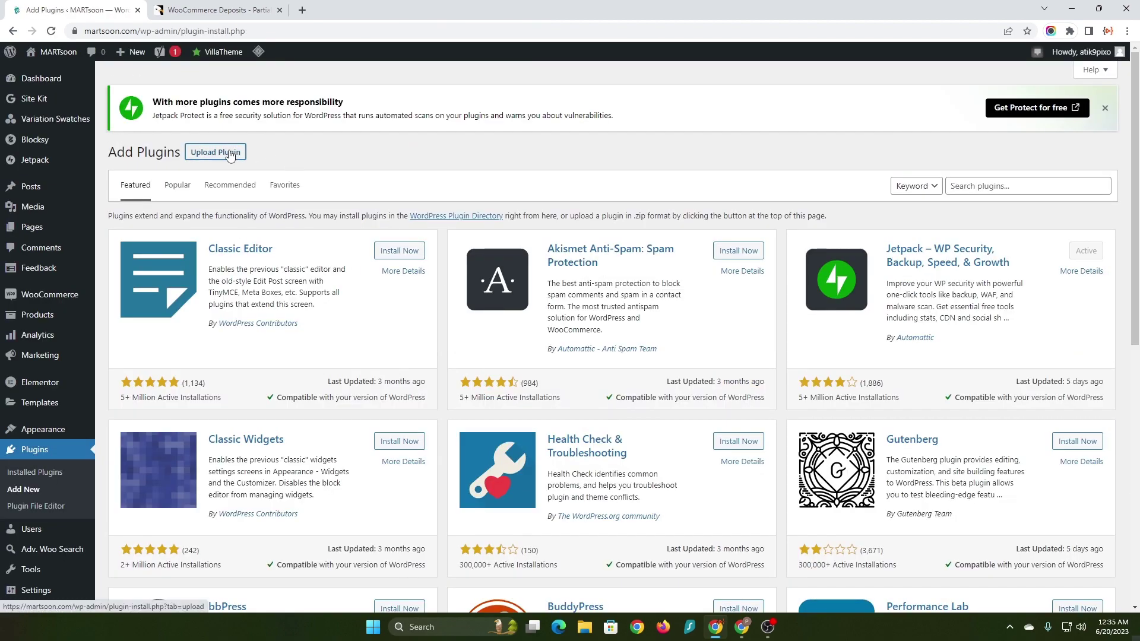
click(535, 260)
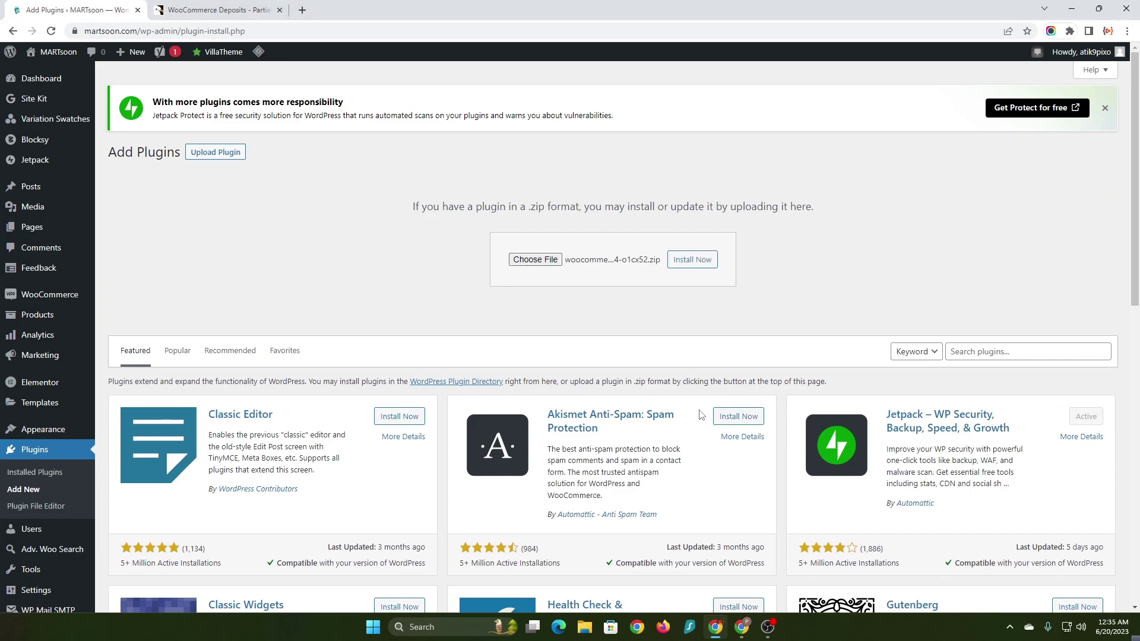
scroll(808, 223, down, 1)
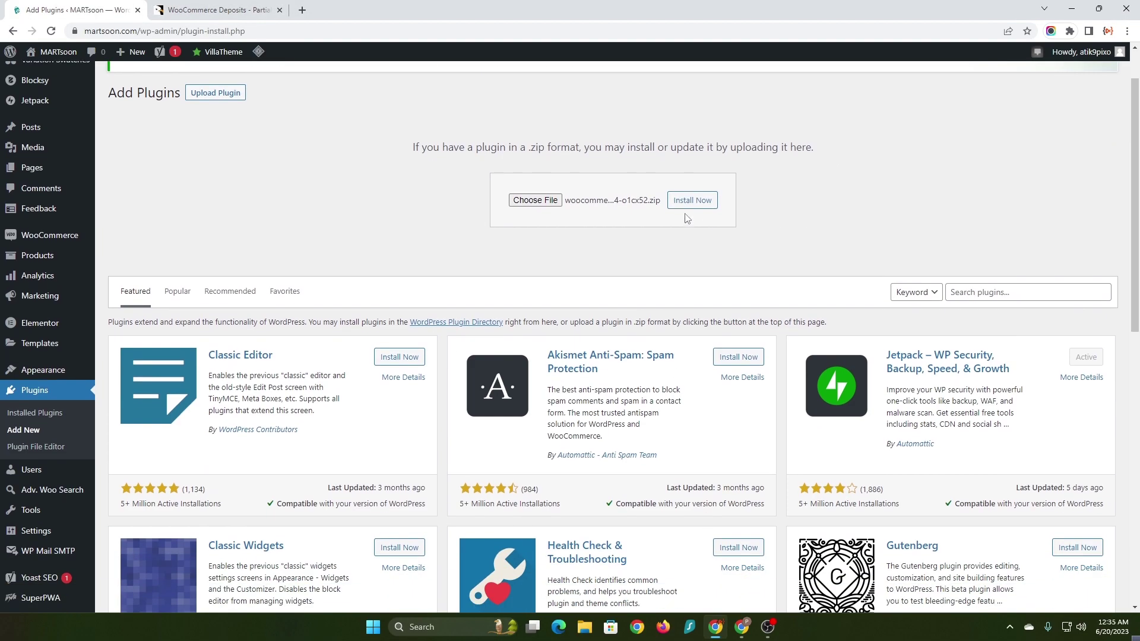
click(690, 200)
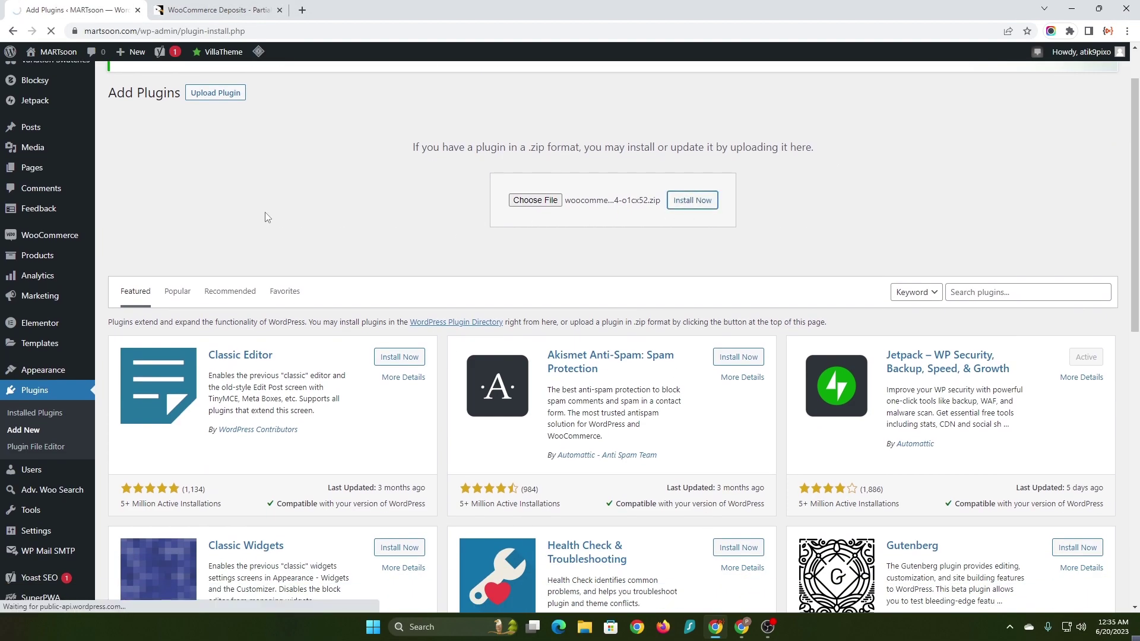
scroll(302, 178, up, 1)
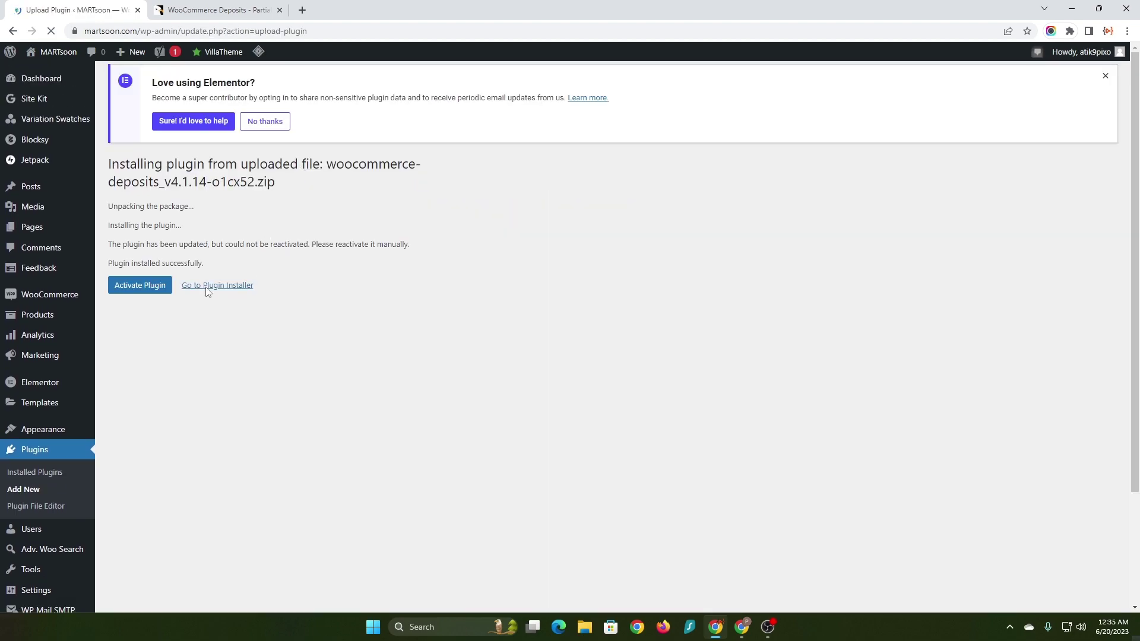
Activate WooCommerce Deposits and go to its purchase-code entry page
click(140, 297)
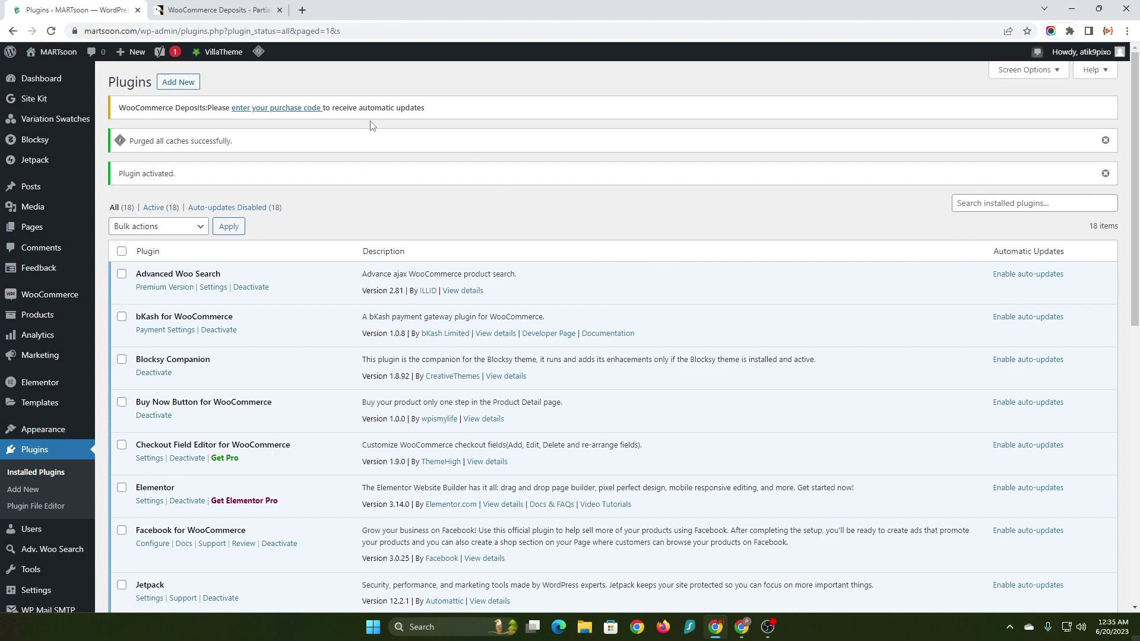
click(299, 109)
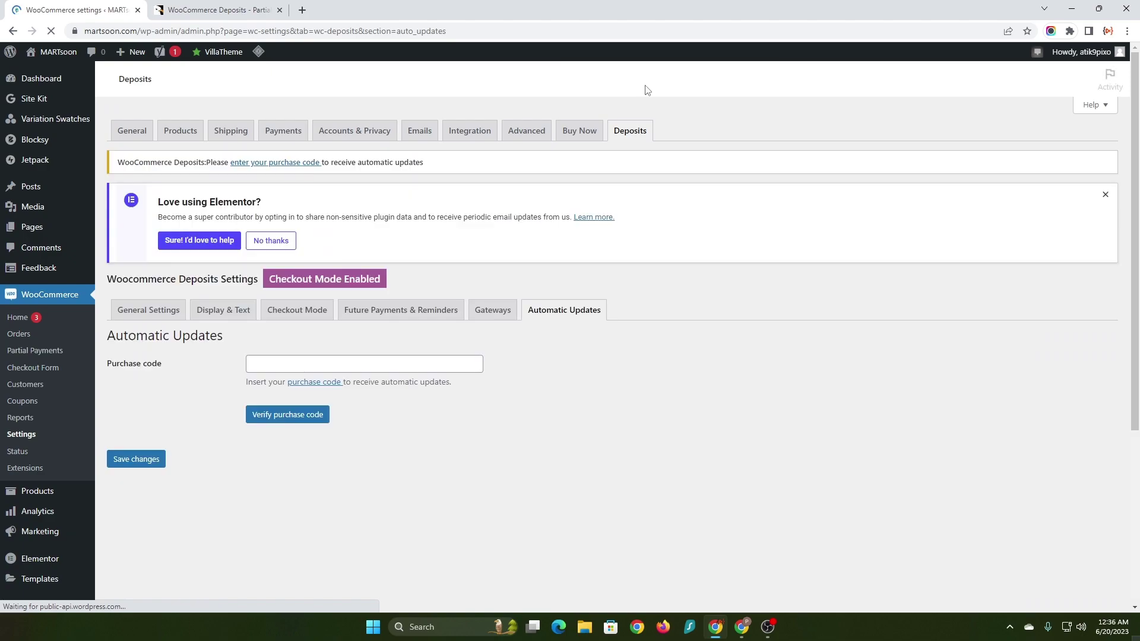
click(271, 365)
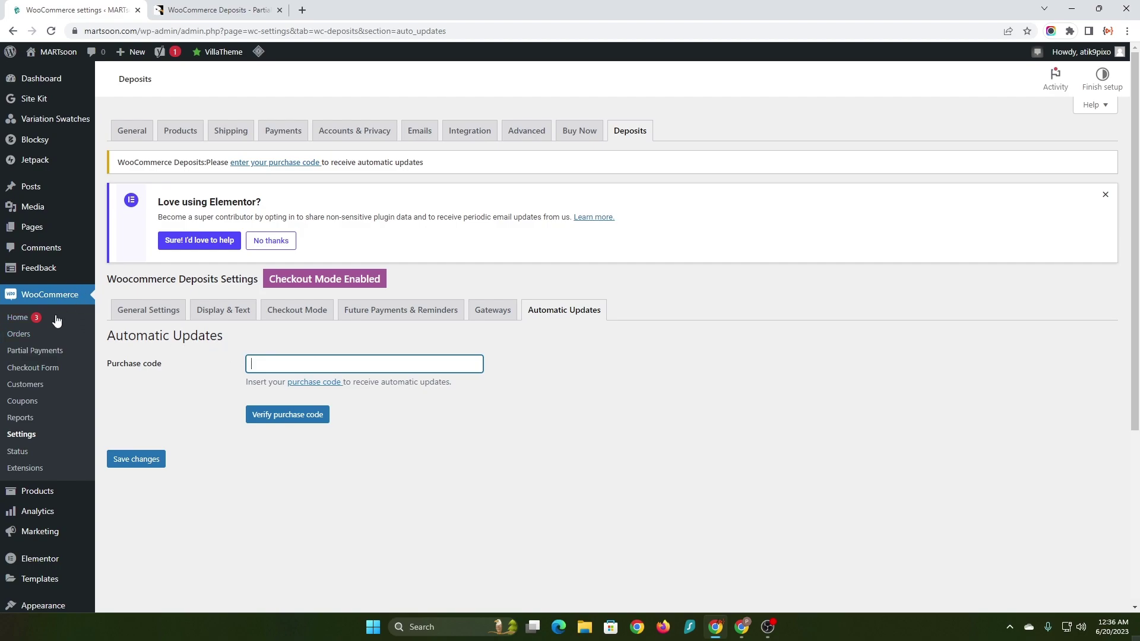
Bring up the Deposits tab in WooCommerce Settings
click(23, 434)
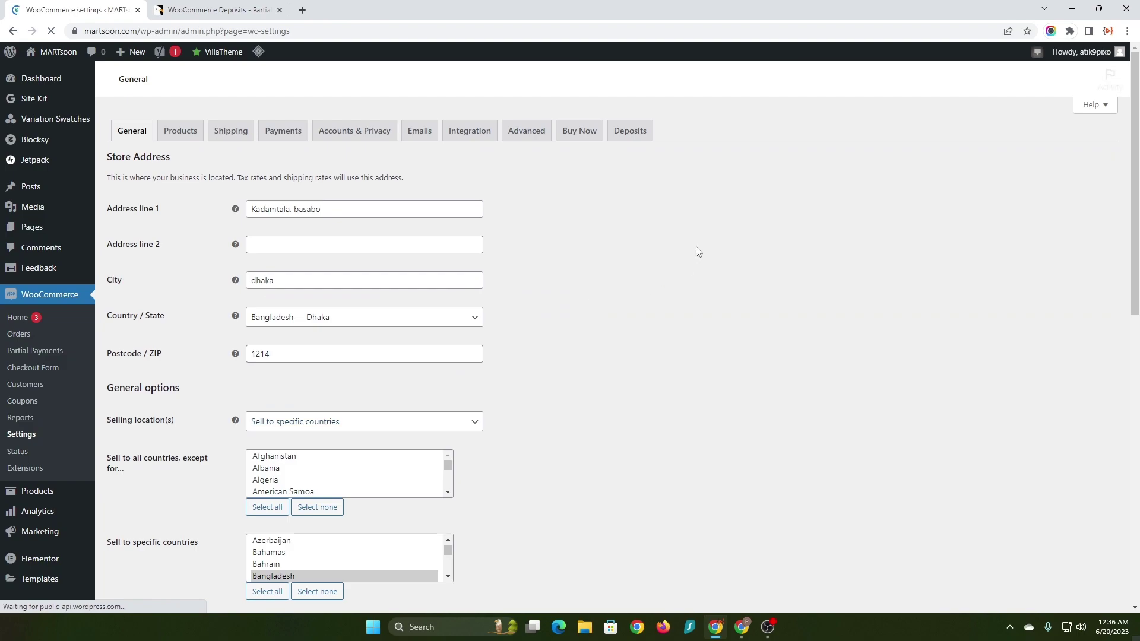
click(647, 133)
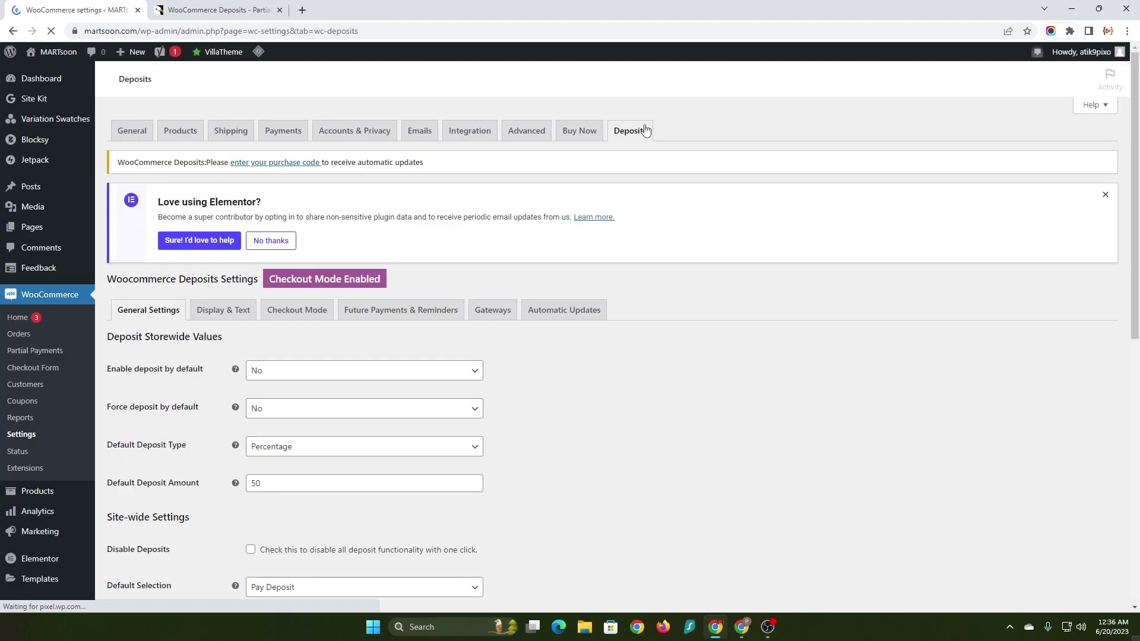
scroll(644, 159, down, 1)
scroll(644, 159, down, 2)
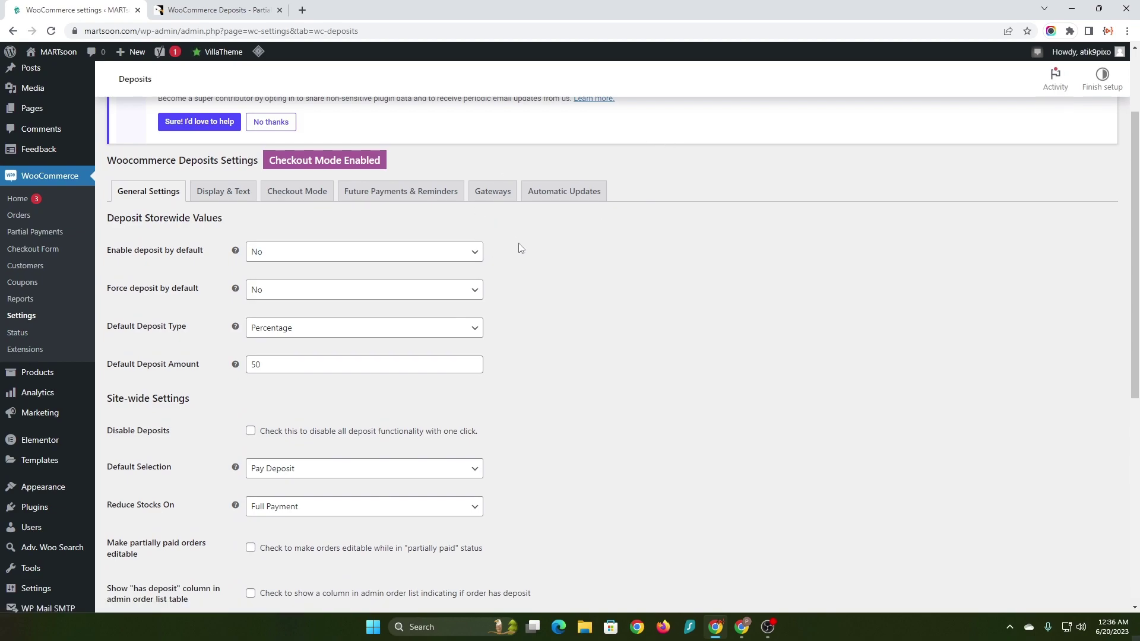
Try the Enable and Force deposit by default options, leaving both at No
click(428, 251)
click(357, 278)
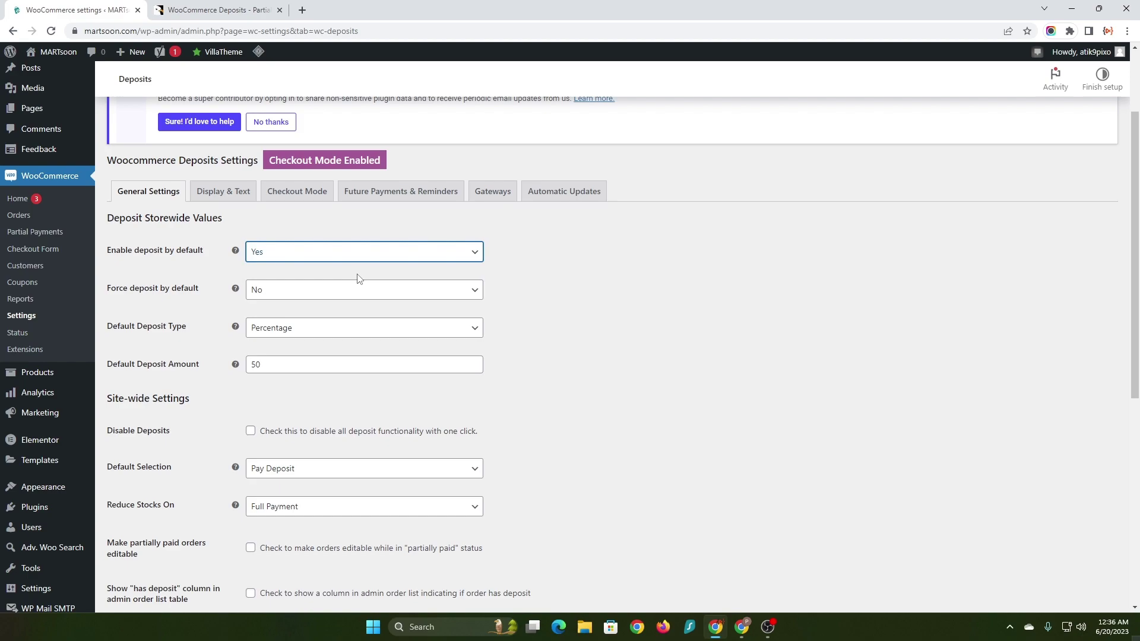
click(379, 252)
click(338, 280)
click(144, 294)
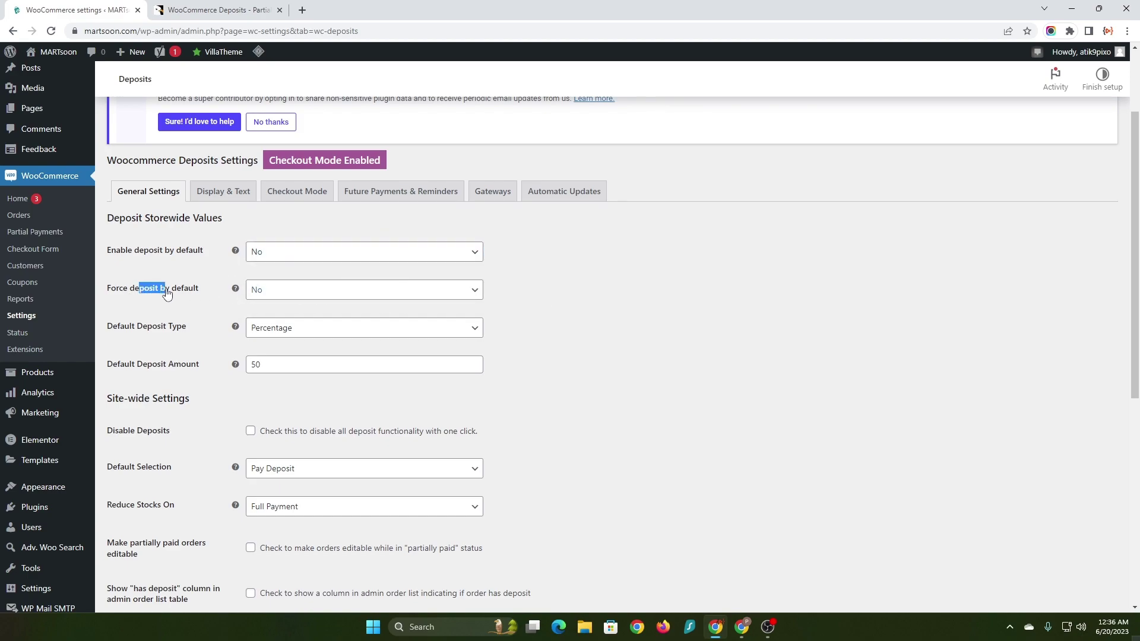
click(284, 293)
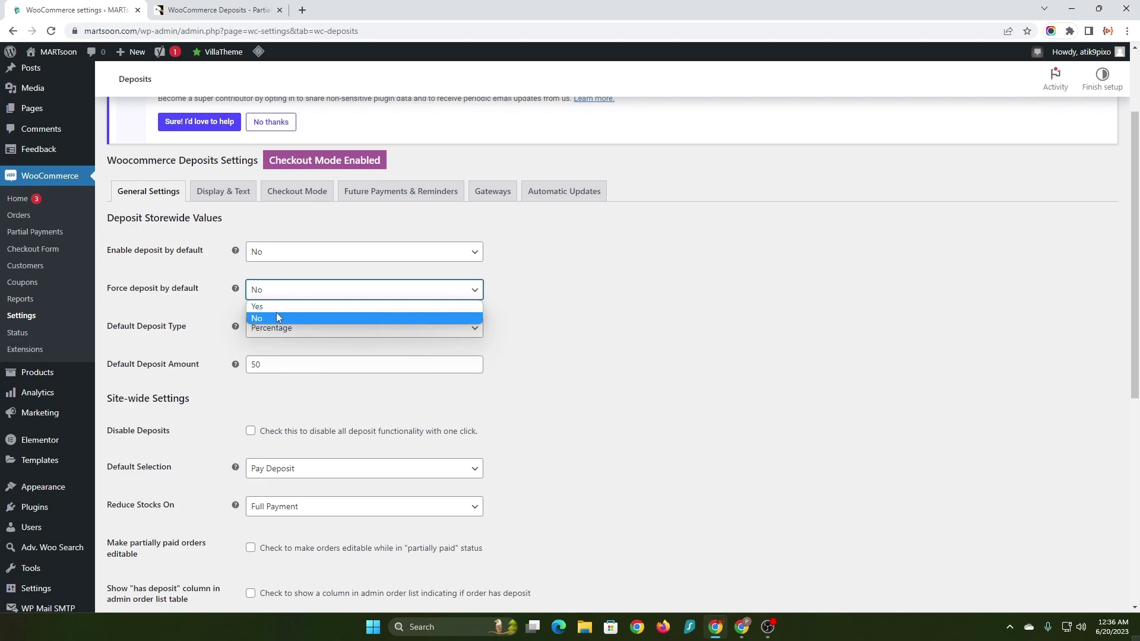
click(285, 312)
click(300, 292)
click(291, 318)
Review Default Selection and Reduce Stocks On against the checkout, leaving them unchanged
scroll(434, 352, down, 2)
scroll(435, 362, down, 1)
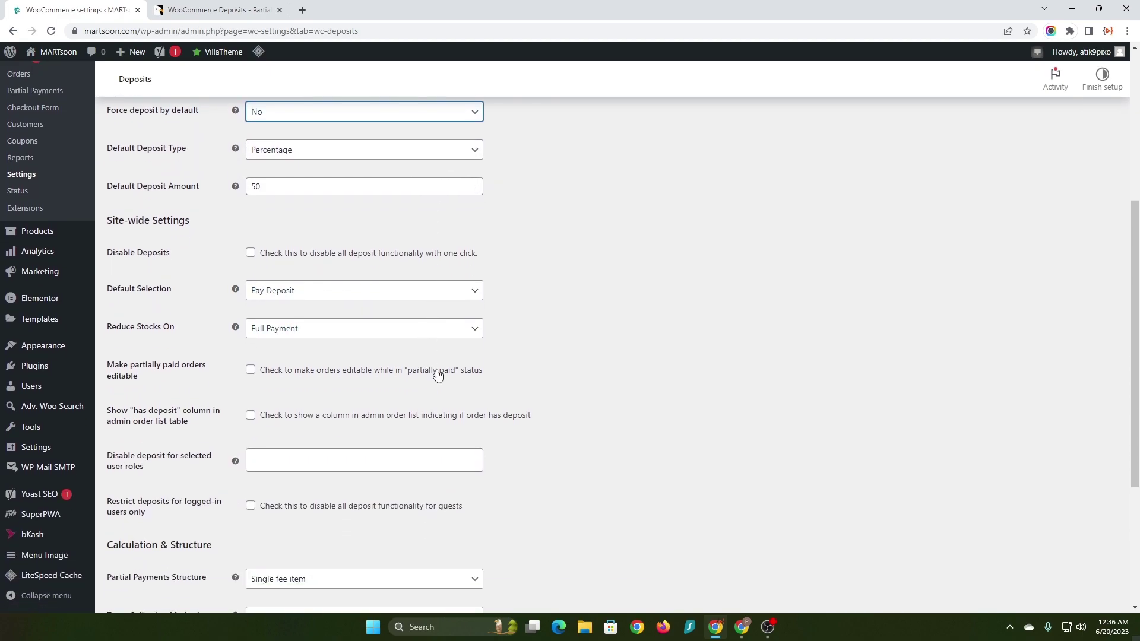
click(361, 296)
click(338, 332)
click(338, 332)
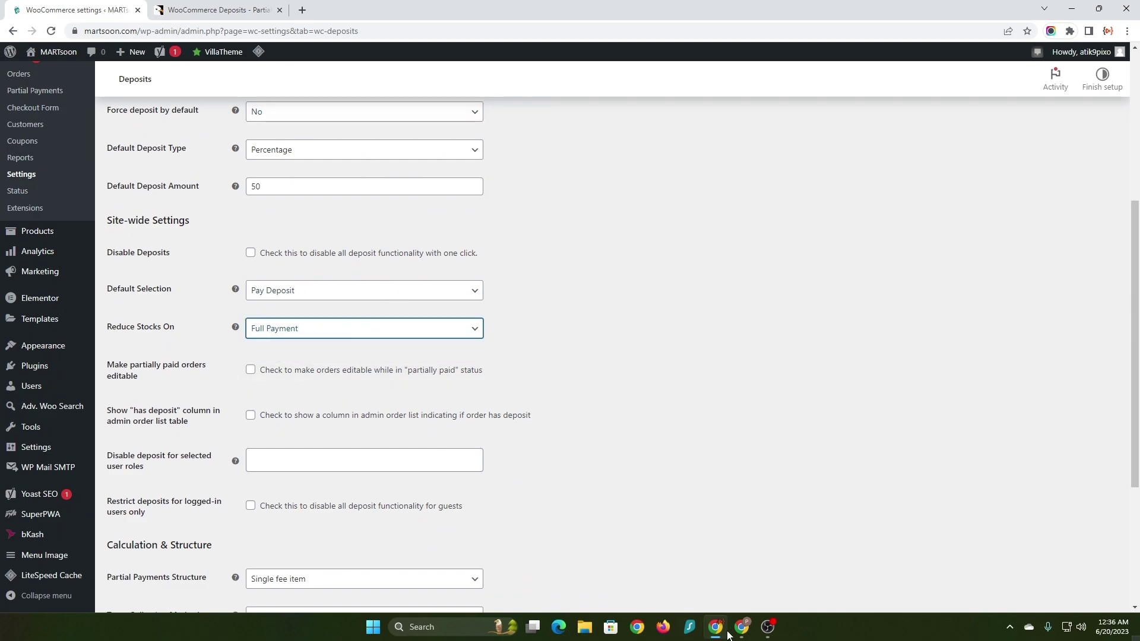
click(744, 633)
scroll(689, 468, down, 2)
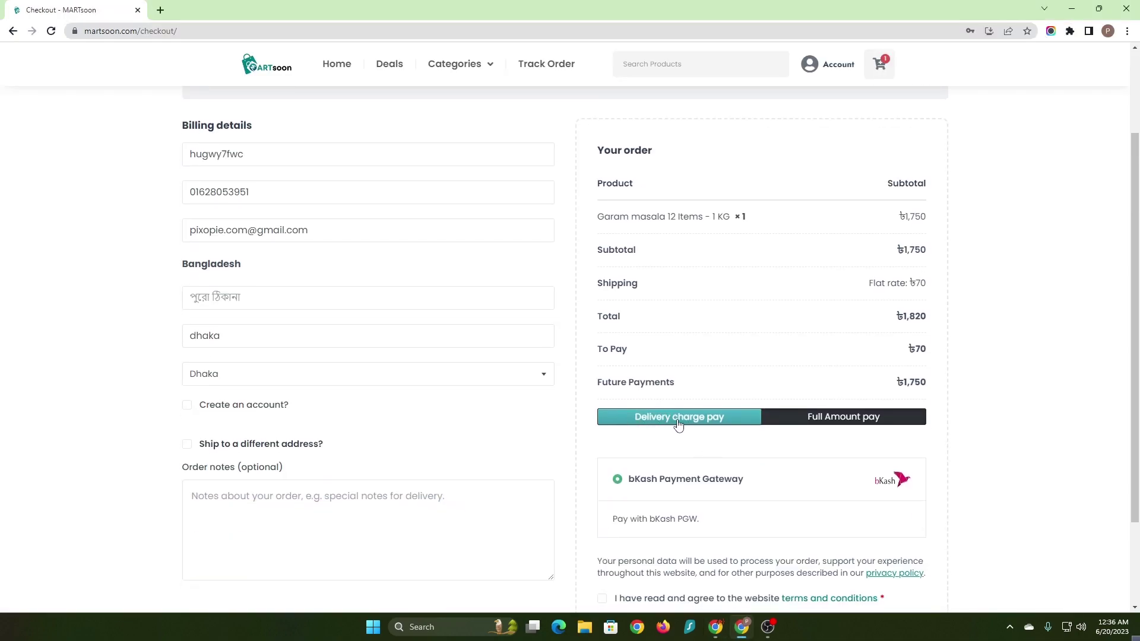
click(716, 628)
click(401, 295)
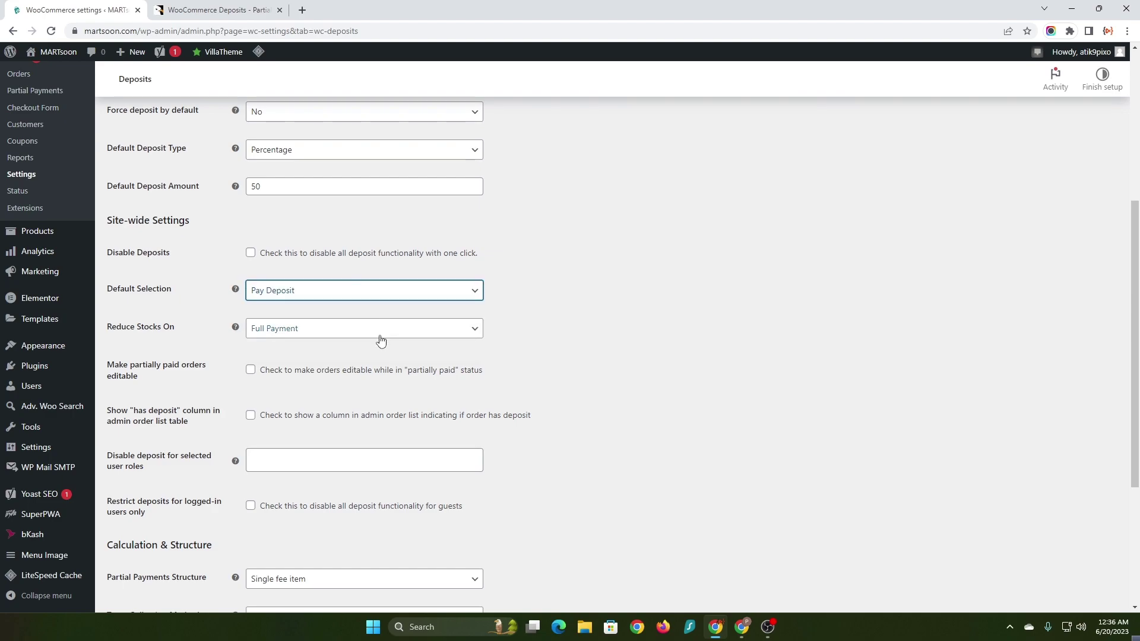
click(567, 378)
scroll(567, 378, down, 1)
scroll(584, 279, down, 1)
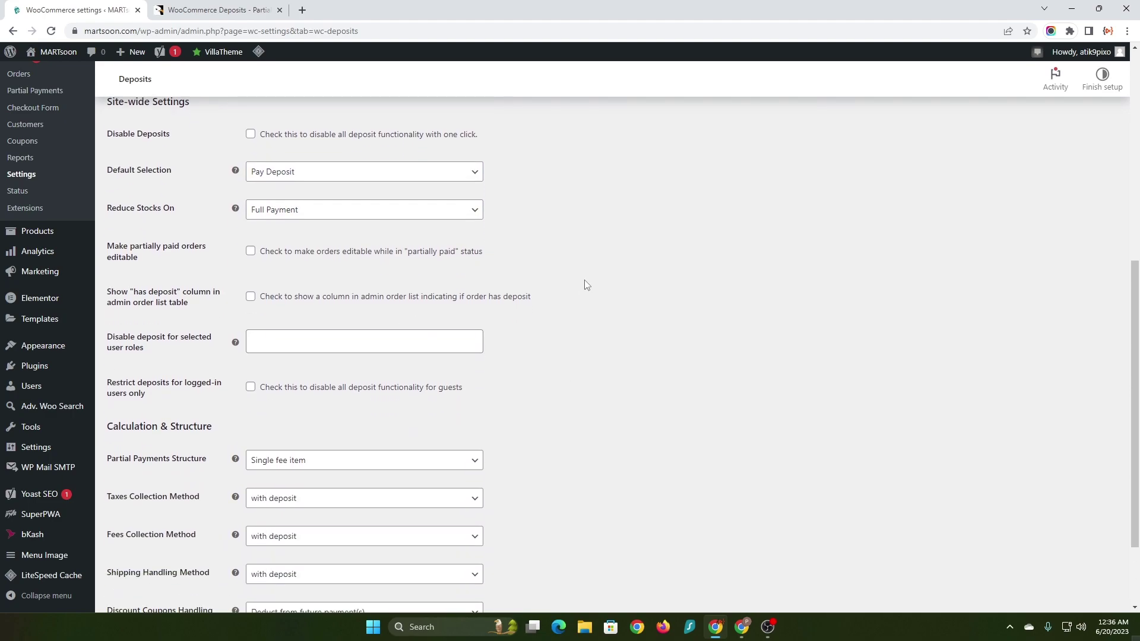
scroll(586, 263, down, 2)
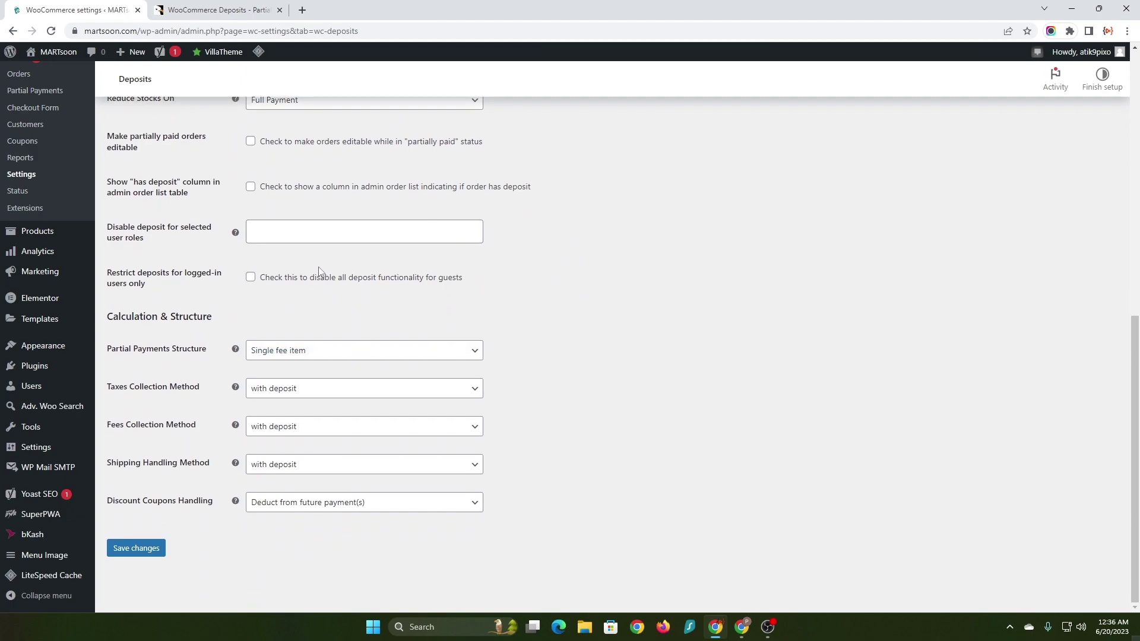
scroll(309, 284, up, 7)
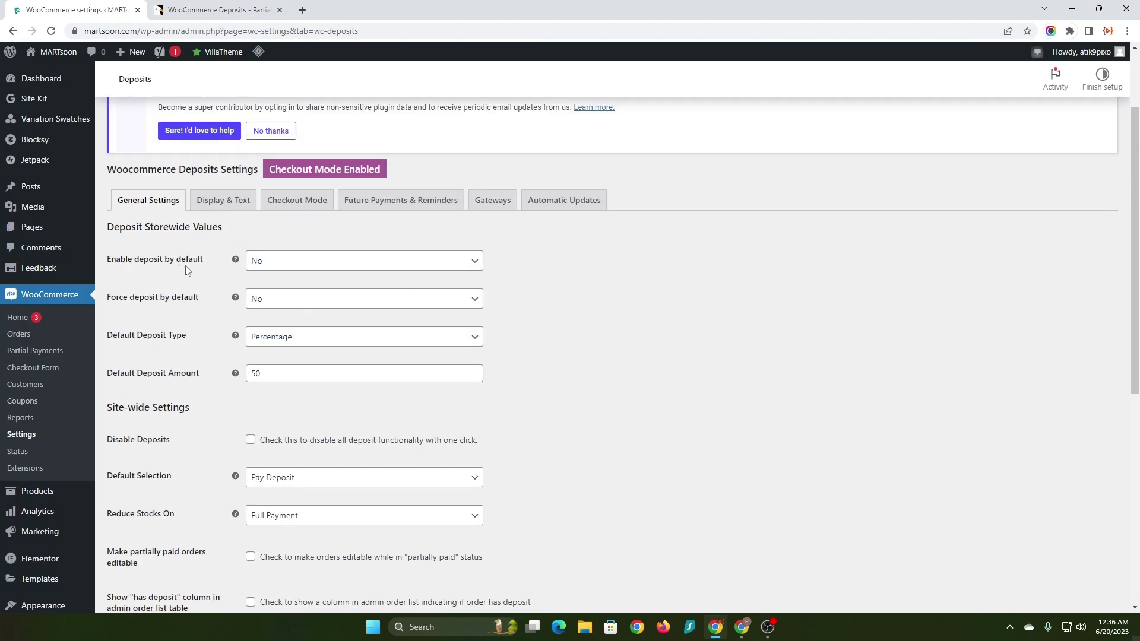
On Display & Text, toggle Override payment form and the tax display options, leaving them ticked
click(230, 200)
scroll(373, 241, down, 1)
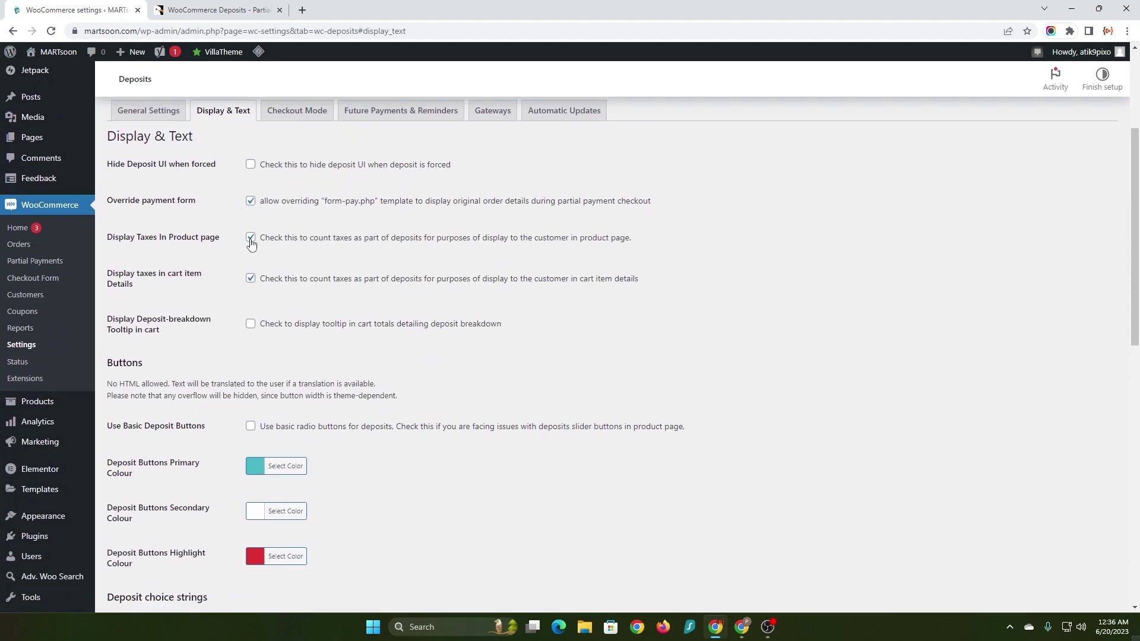
click(250, 200)
click(250, 237)
click(250, 279)
click(250, 200)
click(250, 237)
click(251, 279)
scroll(261, 315, down, 3)
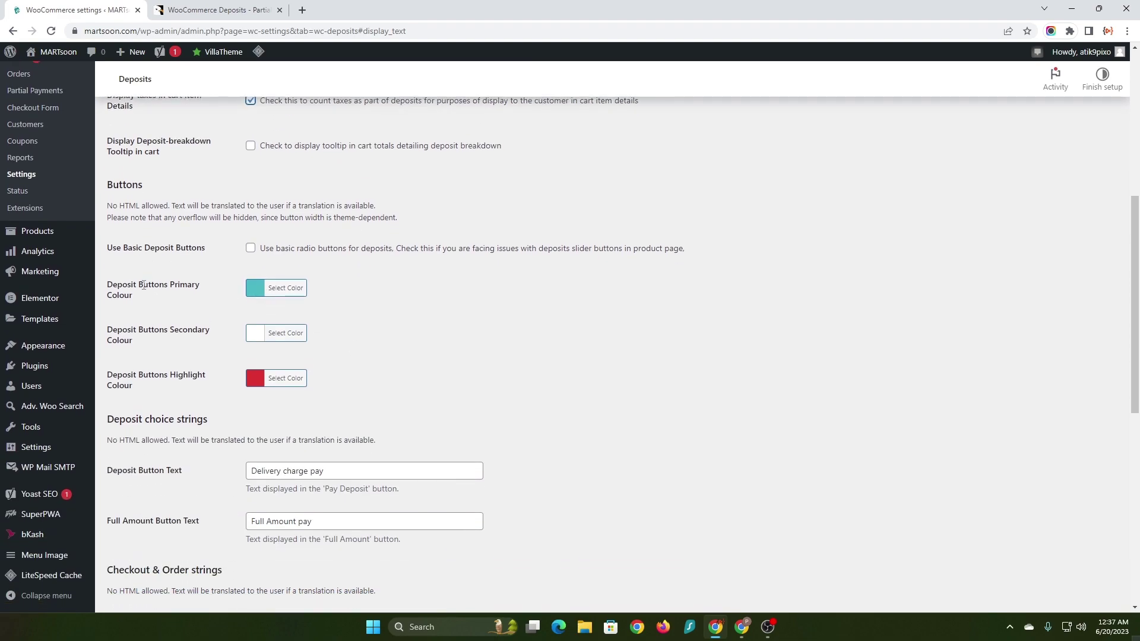
Compare checkout's Full Amount and Delivery charge options, then return to the deposit settings
drag(131, 284, 171, 285)
click(156, 307)
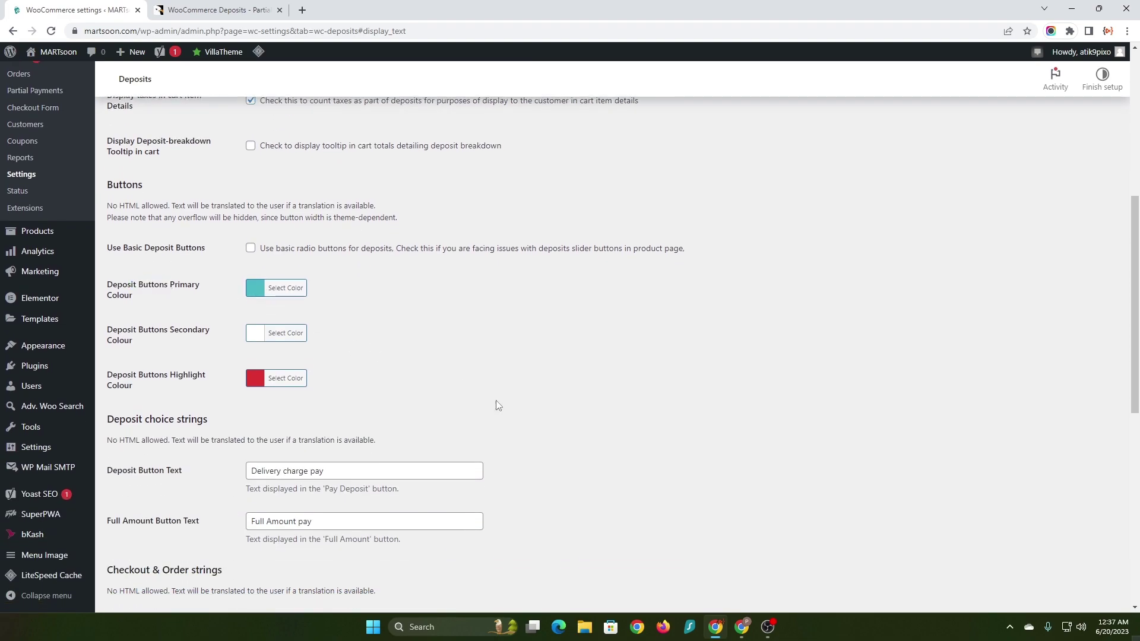
click(731, 630)
click(796, 420)
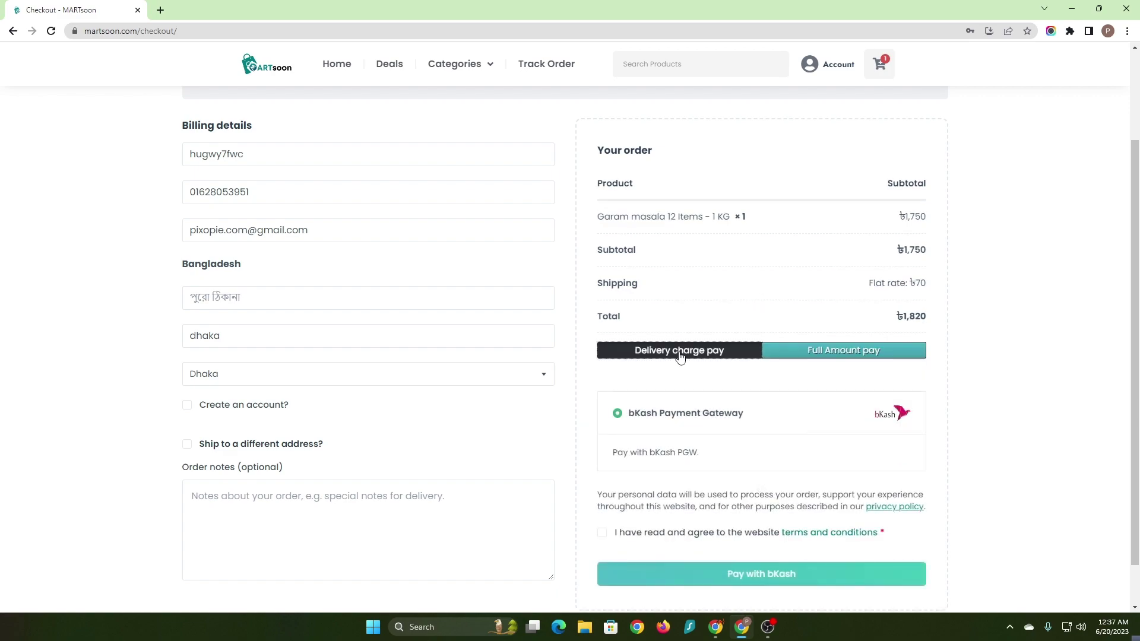
click(679, 352)
click(725, 635)
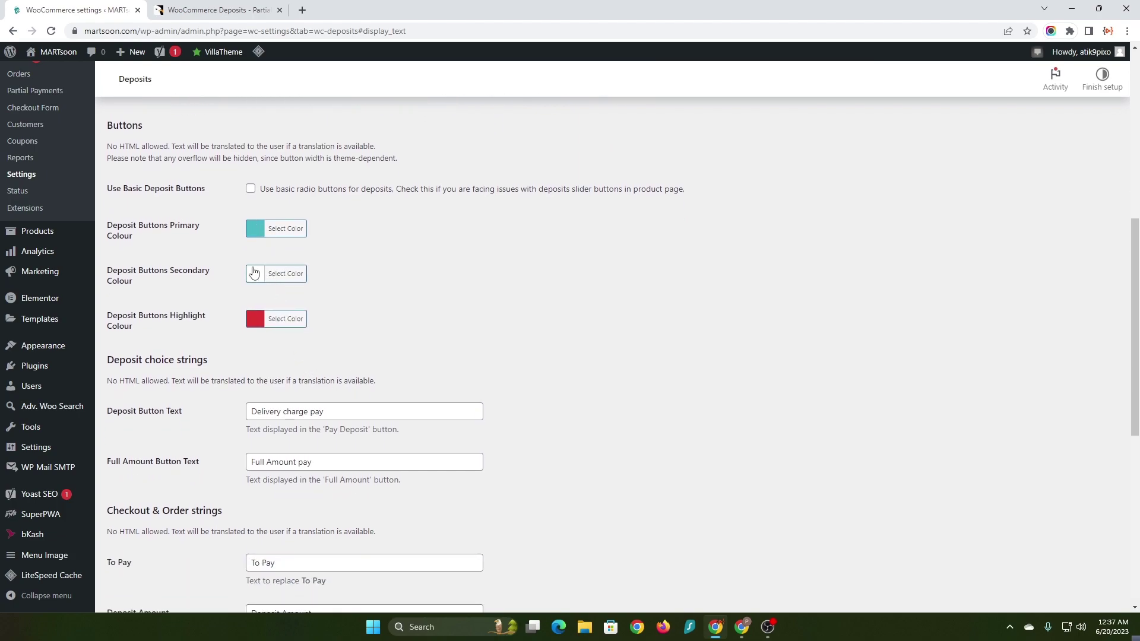
scroll(366, 302, down, 1)
Relabel the Deposit Button Text as 'Pay delivery charge'
scroll(366, 303, down, 1)
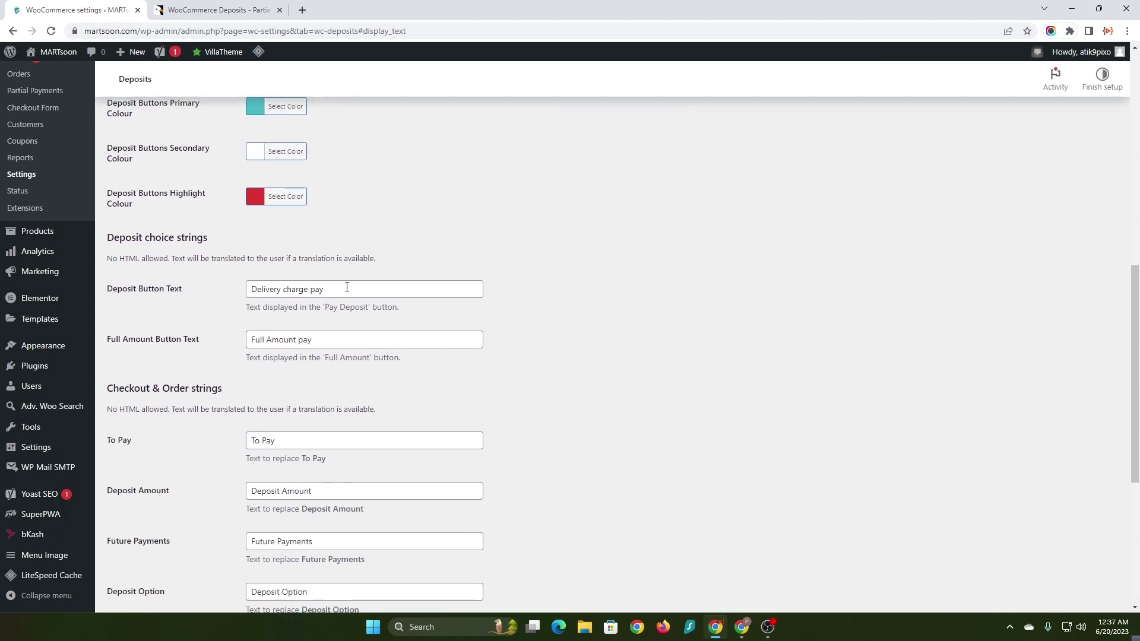
scroll(358, 288, down, 2)
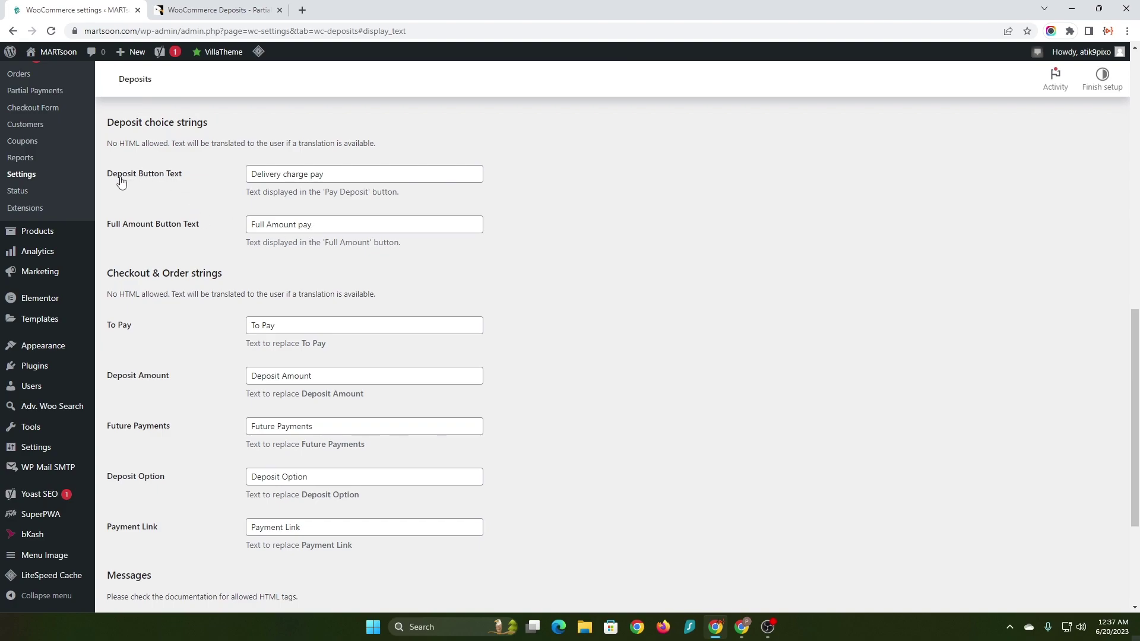
drag(112, 176, 167, 180)
click(167, 178)
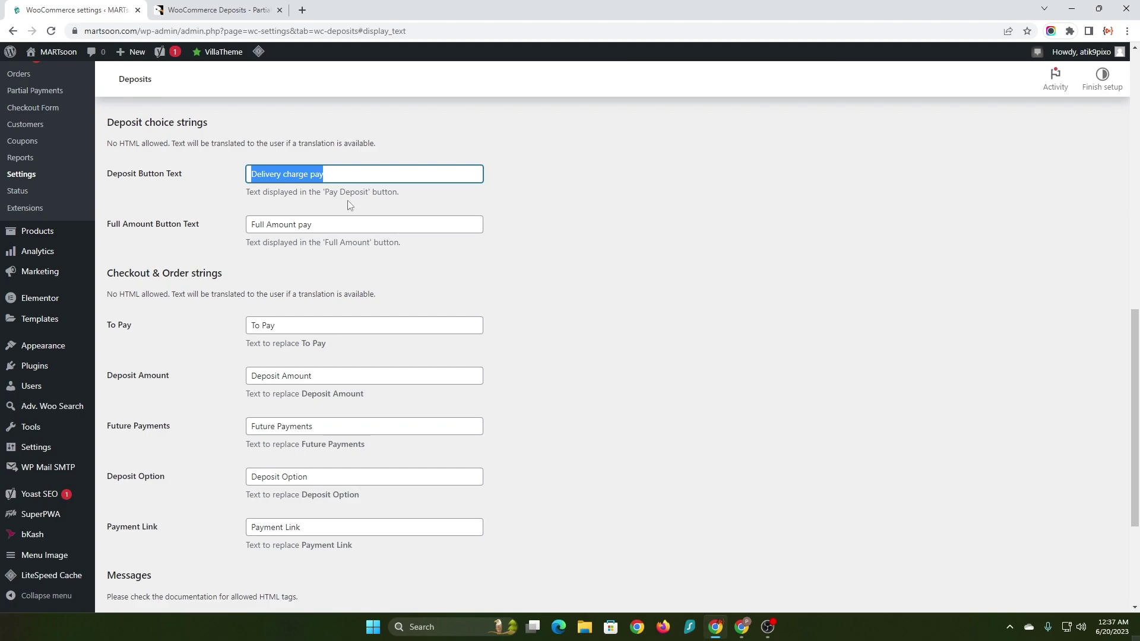
mouse_move(324, 194)
mouse_down()
mouse_move(364, 195)
mouse_move(233, 175)
mouse_up()
text(Pay Deposit)
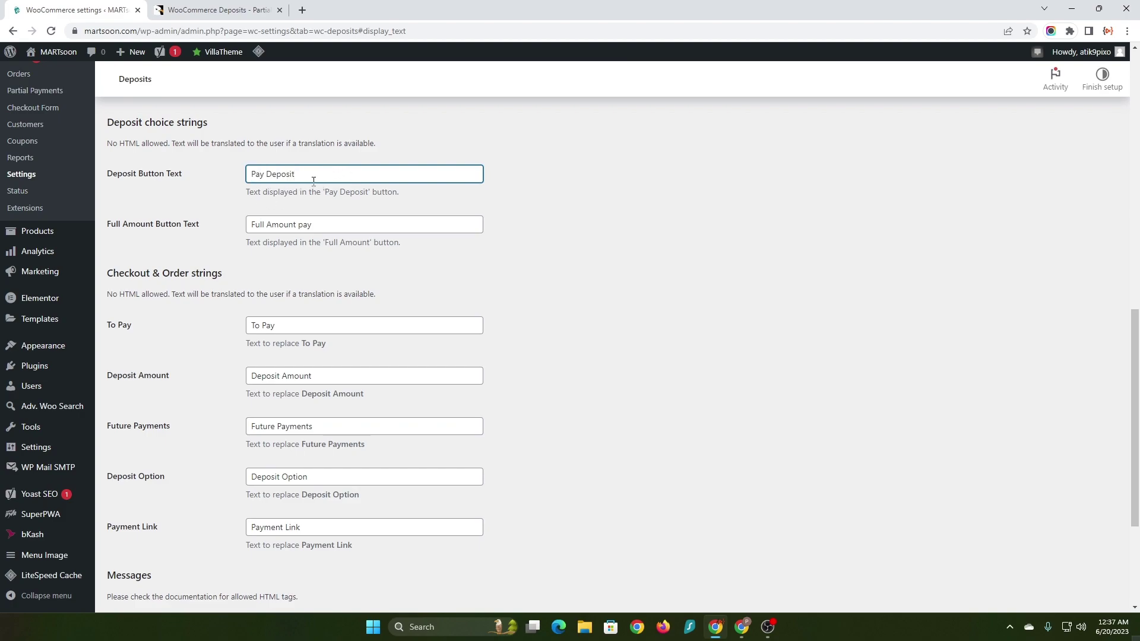
drag(315, 178, 221, 188)
key(BackSpace)
text(very char)
text(ge)
scroll(420, 261, down, 1)
Change the Full Amount Button Text to 'Pay full Amount'
click(323, 168)
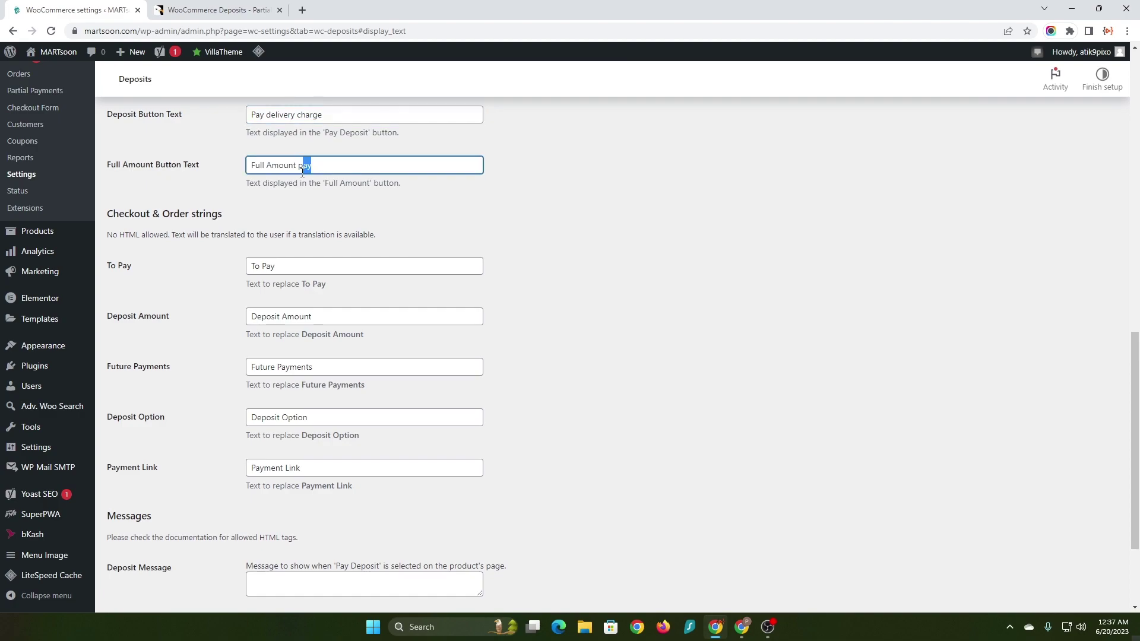
key(BackSpace)
click(250, 168)
text(pay )
text(f)
text(P)
scroll(229, 171, down, 2)
Compare the checkout's To Pay row, then rename To Pay to 'You need to pay'
click(741, 626)
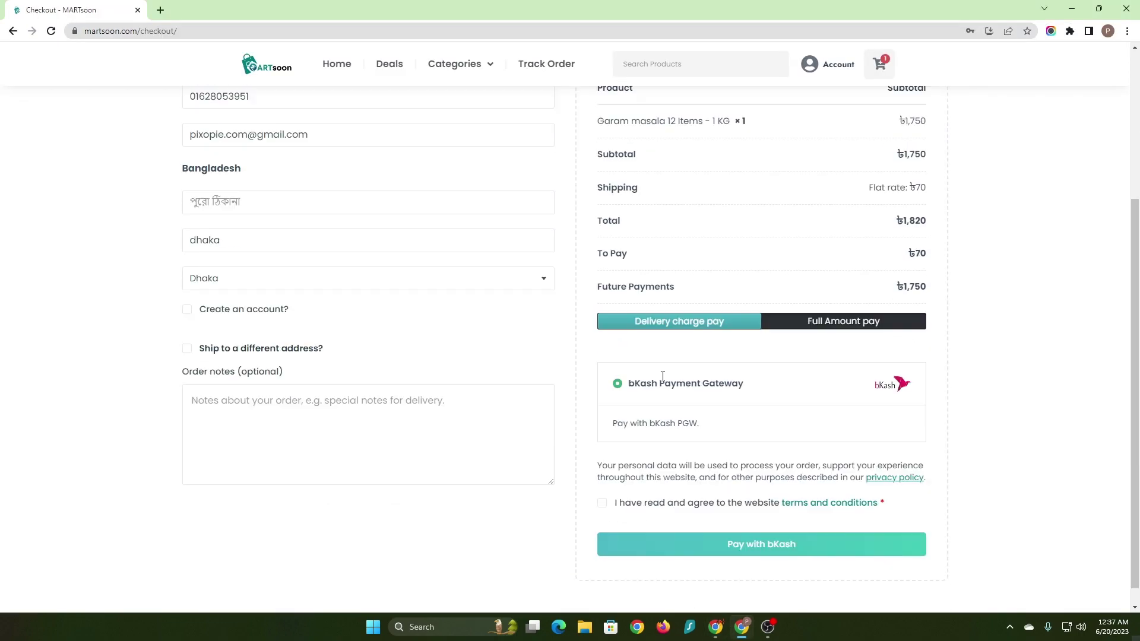
drag(598, 233, 627, 233)
click(715, 626)
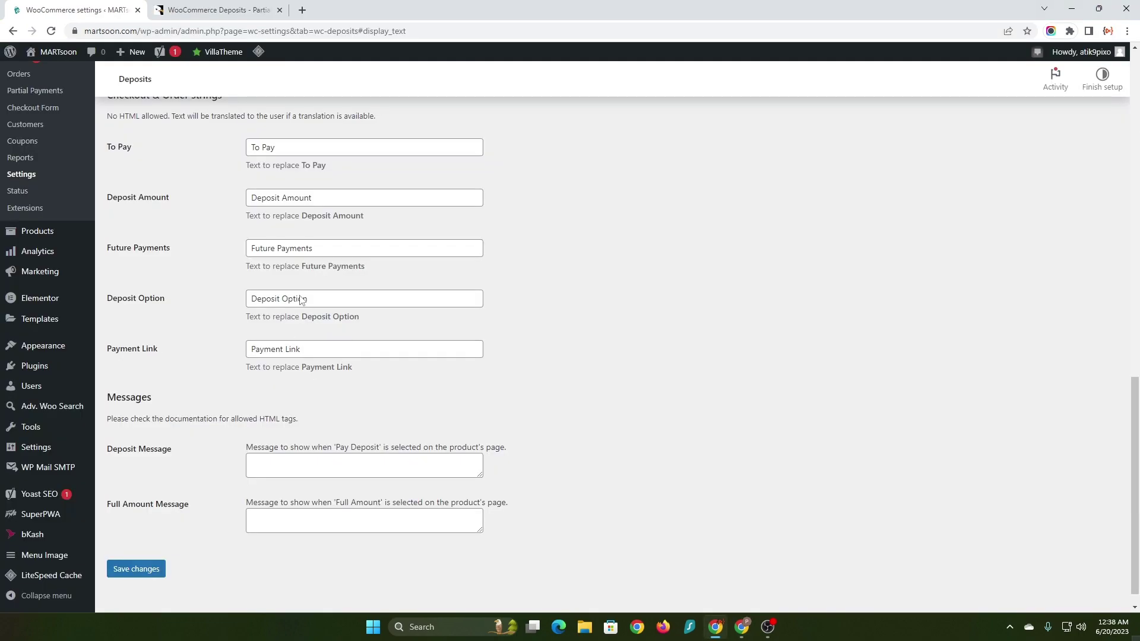
scroll(300, 300, up, 1)
click(295, 207)
key(ctrl+a)
text(Yo)
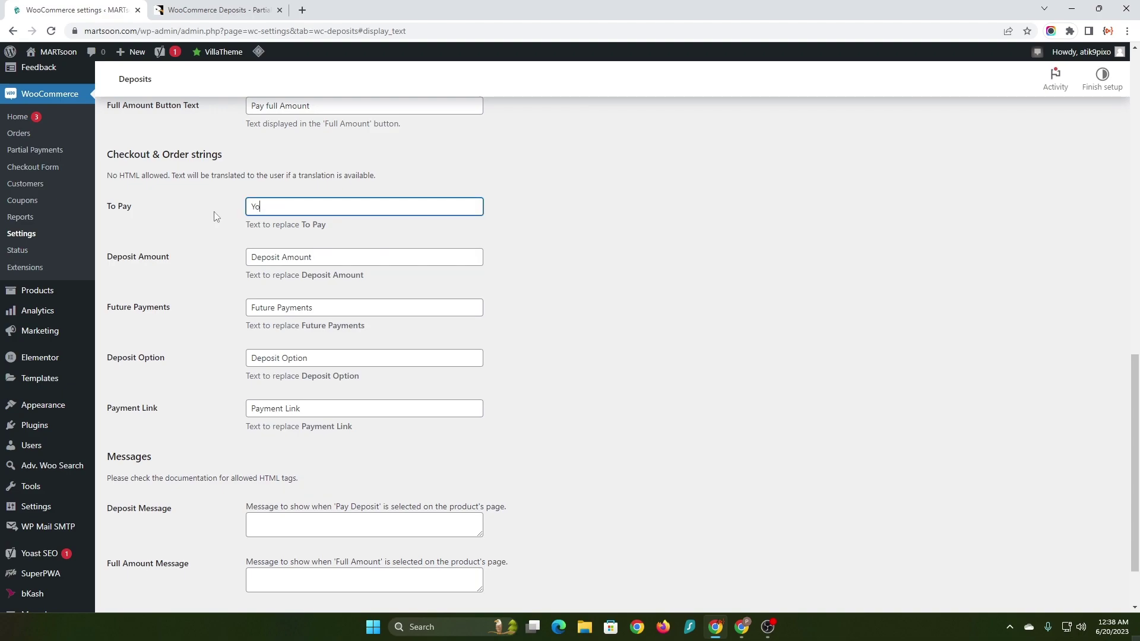
text(y)
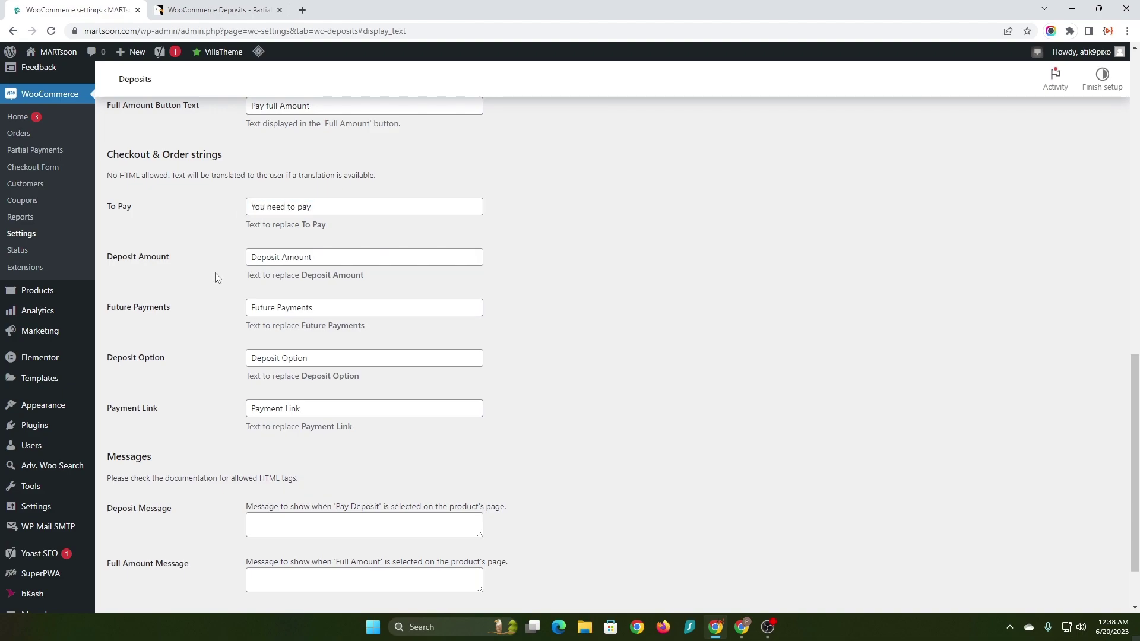
key(Tab)
scroll(231, 262, down, 1)
Leave the Deposit Amount and Future Payments wording unchanged and save the settings
click(207, 261)
triple_click(322, 230)
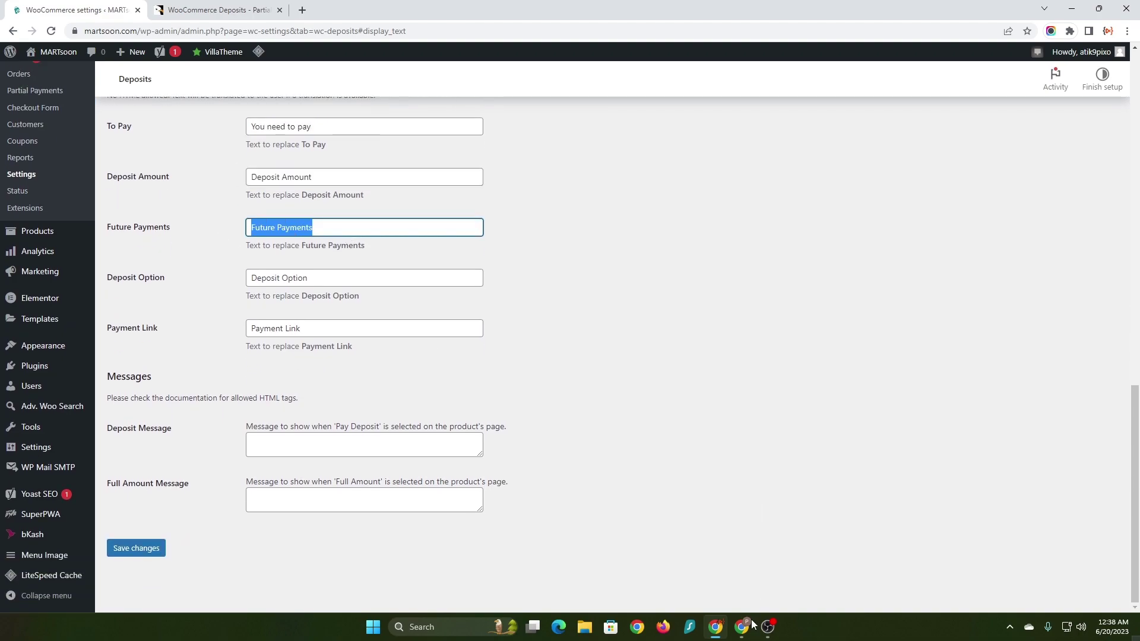
key(alt+Tab)
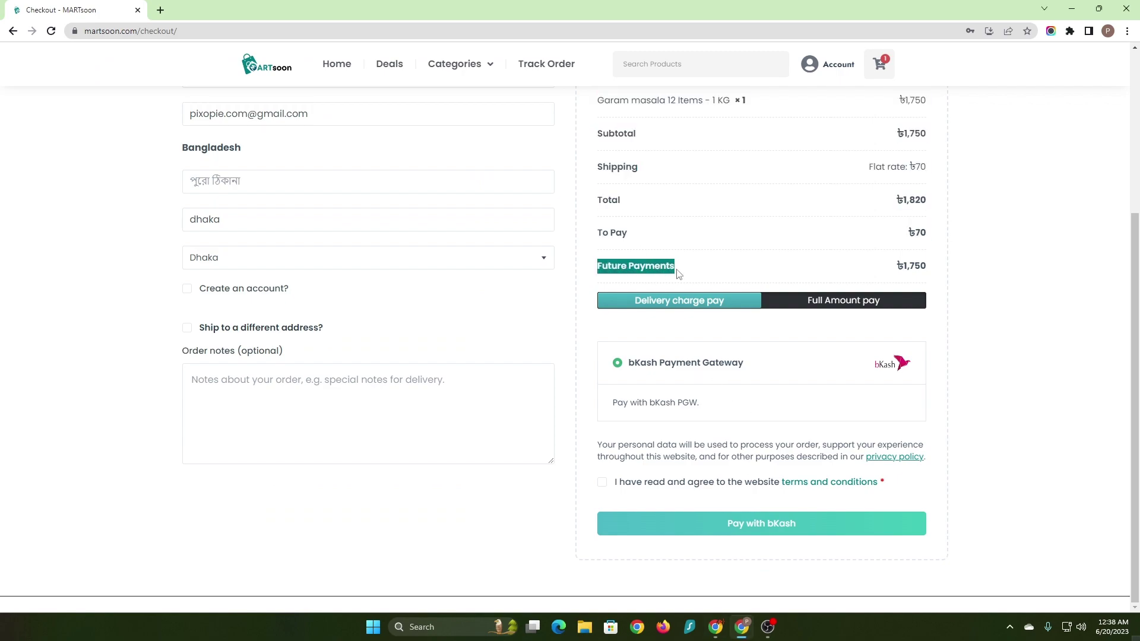
click(715, 626)
click(540, 256)
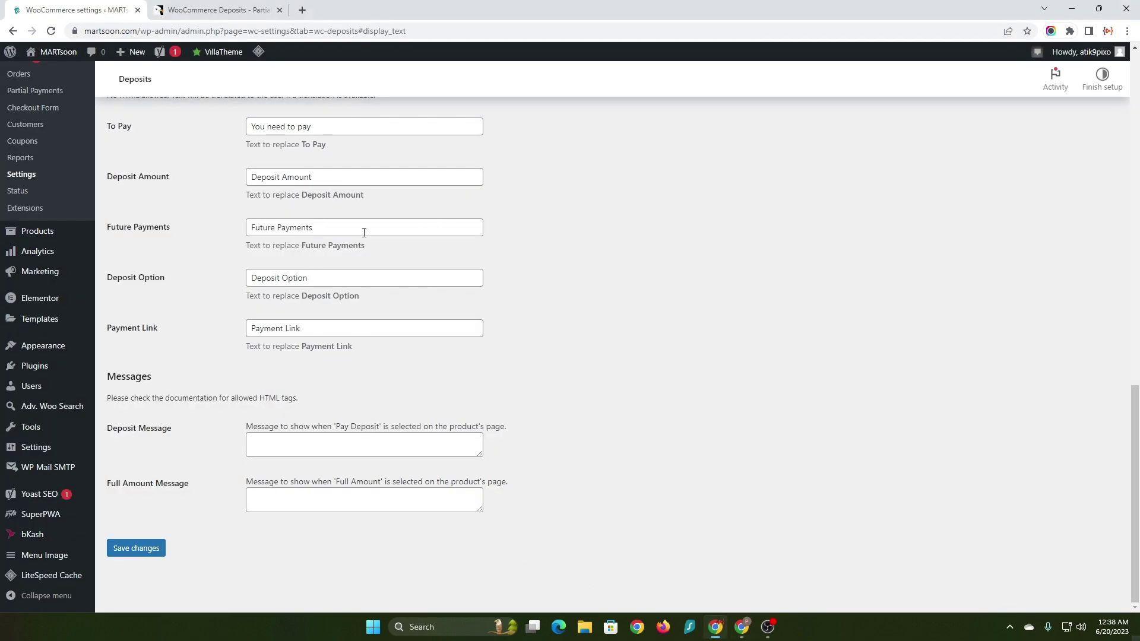
drag(315, 229, 252, 233)
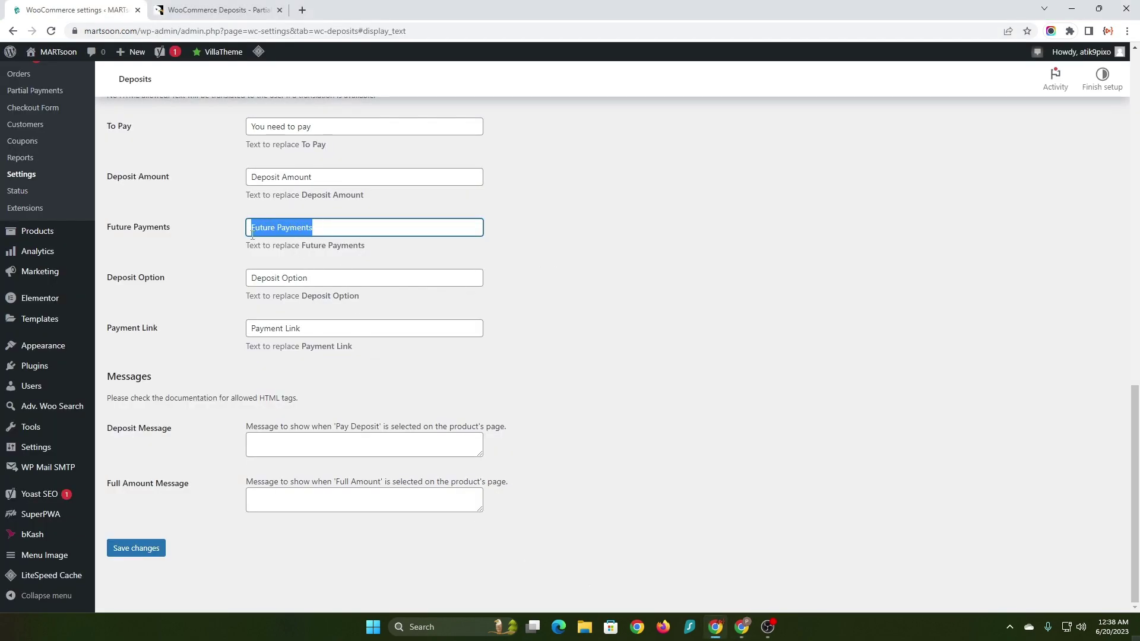
click(682, 346)
click(118, 551)
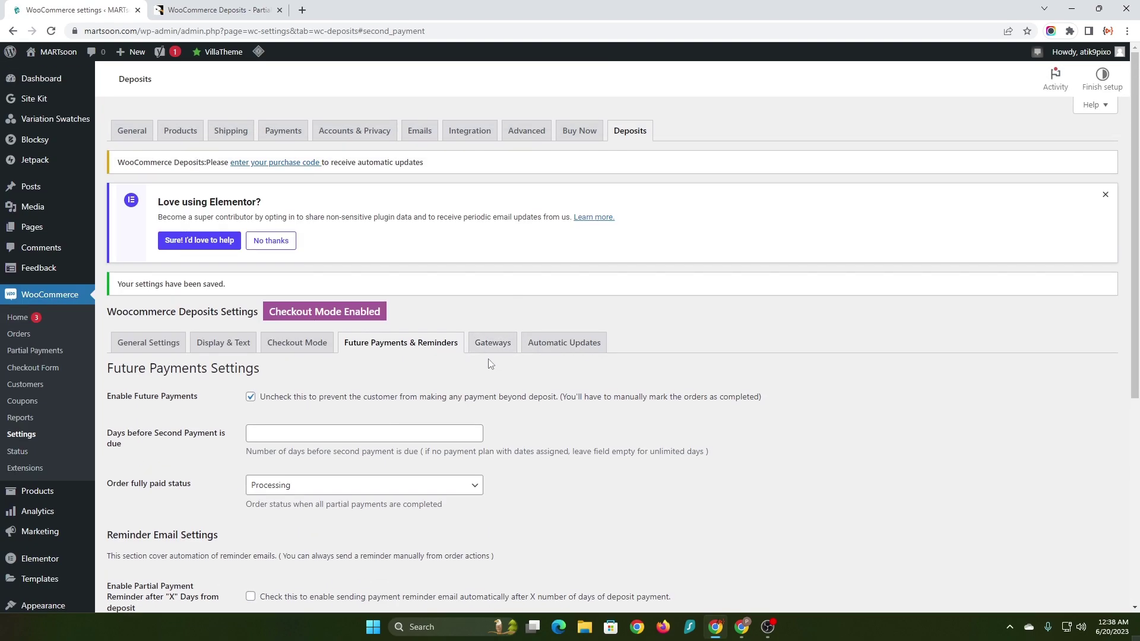
In the Gateways settings, disallow only Direct bank transfer for deposits
click(493, 341)
scroll(163, 306, down, 2)
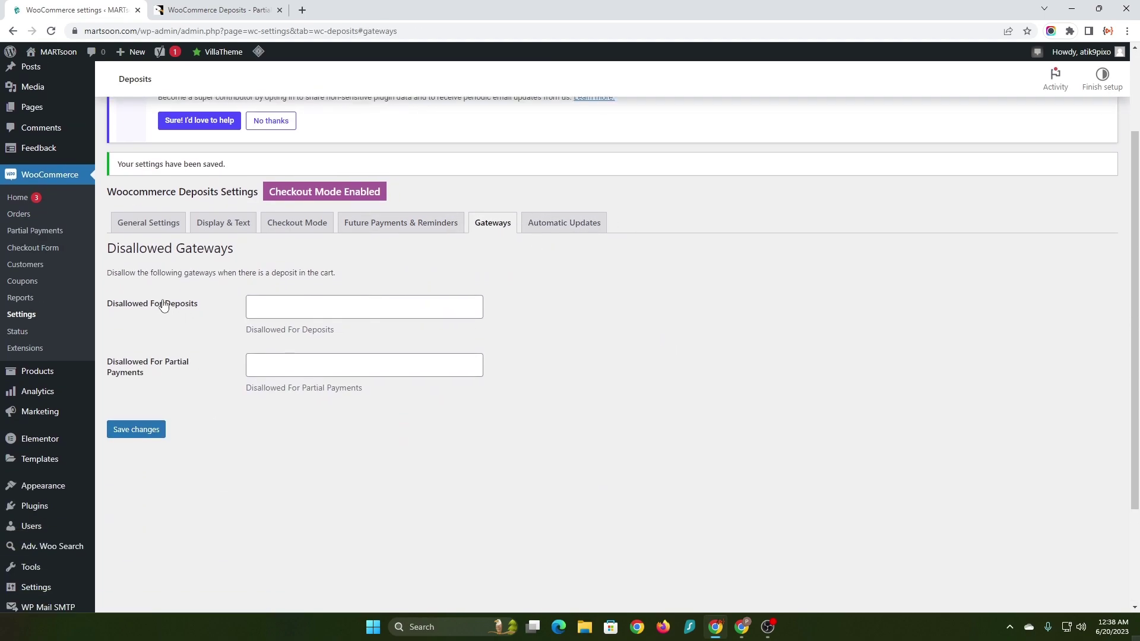
drag(206, 303, 107, 304)
click(183, 289)
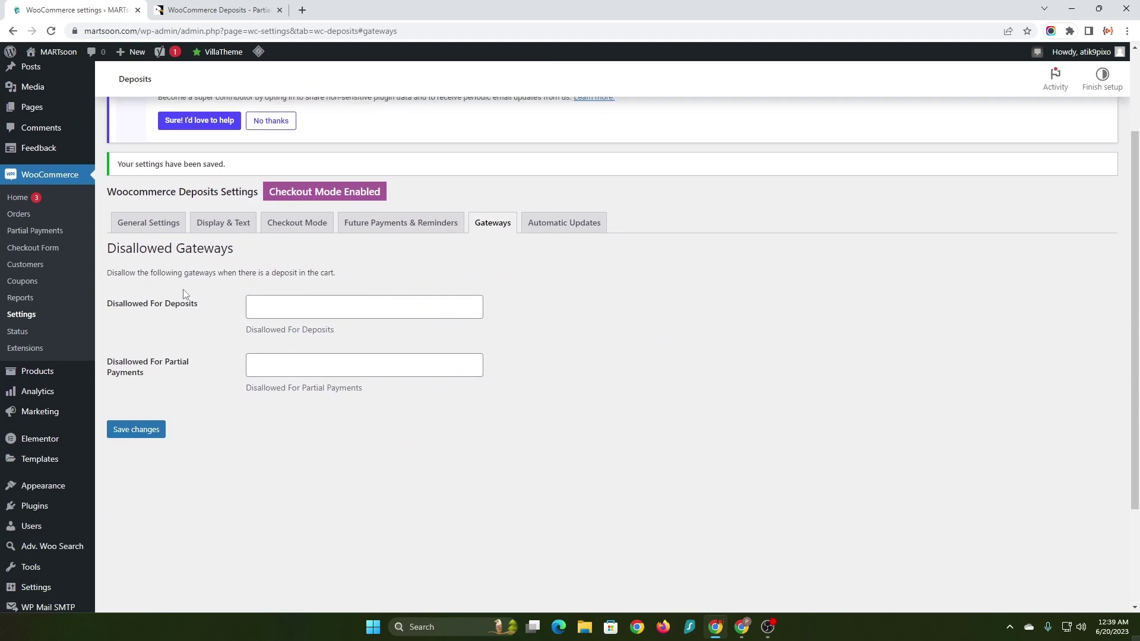
click(356, 304)
click(316, 330)
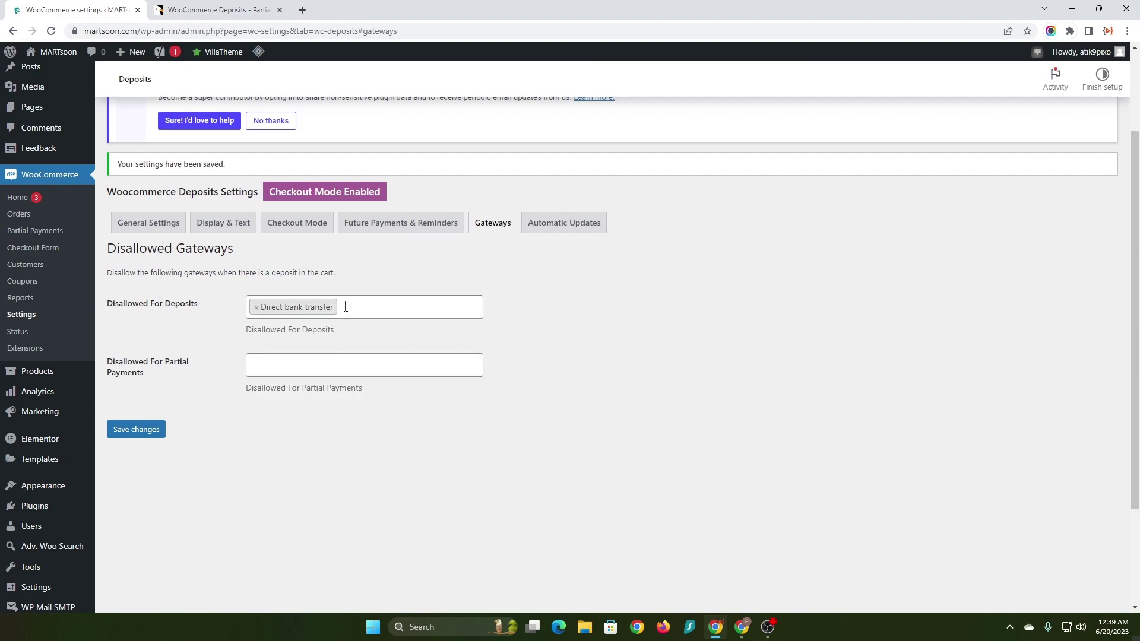
click(346, 314)
click(315, 373)
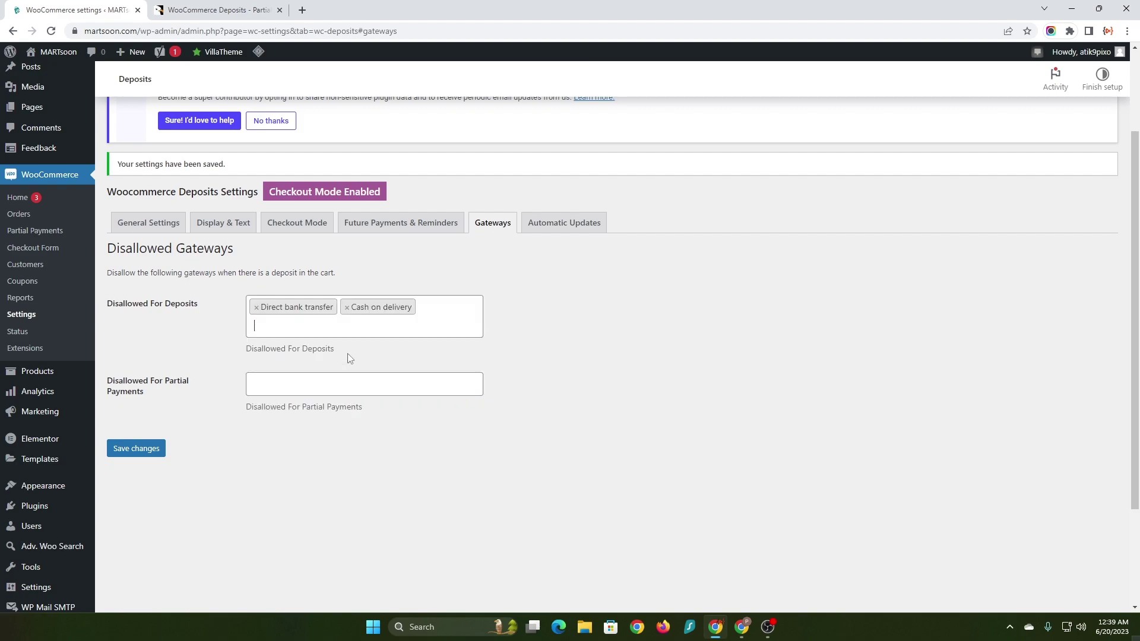
click(347, 308)
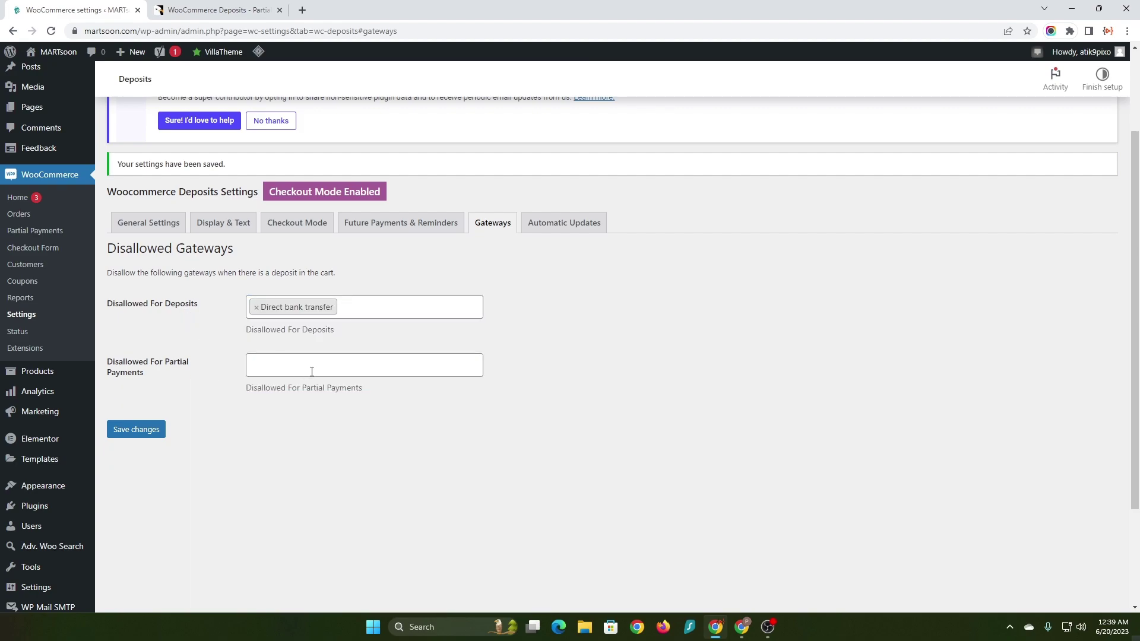
Disallow Check payments and Direct bank transfer for partial payments, and save the changes
click(356, 369)
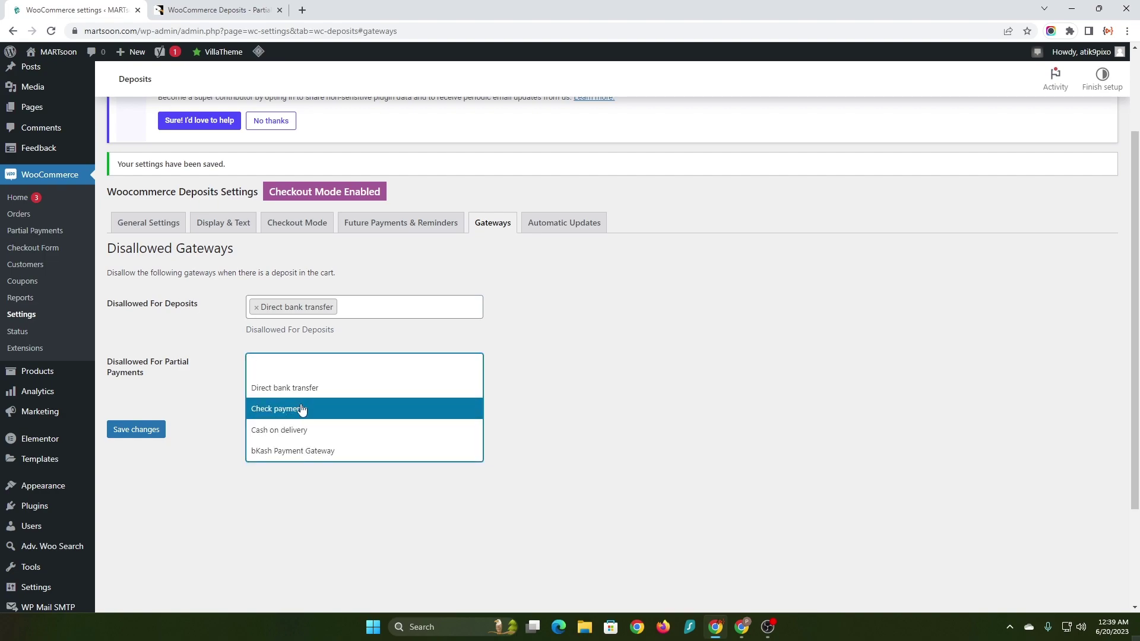
click(303, 408)
click(347, 365)
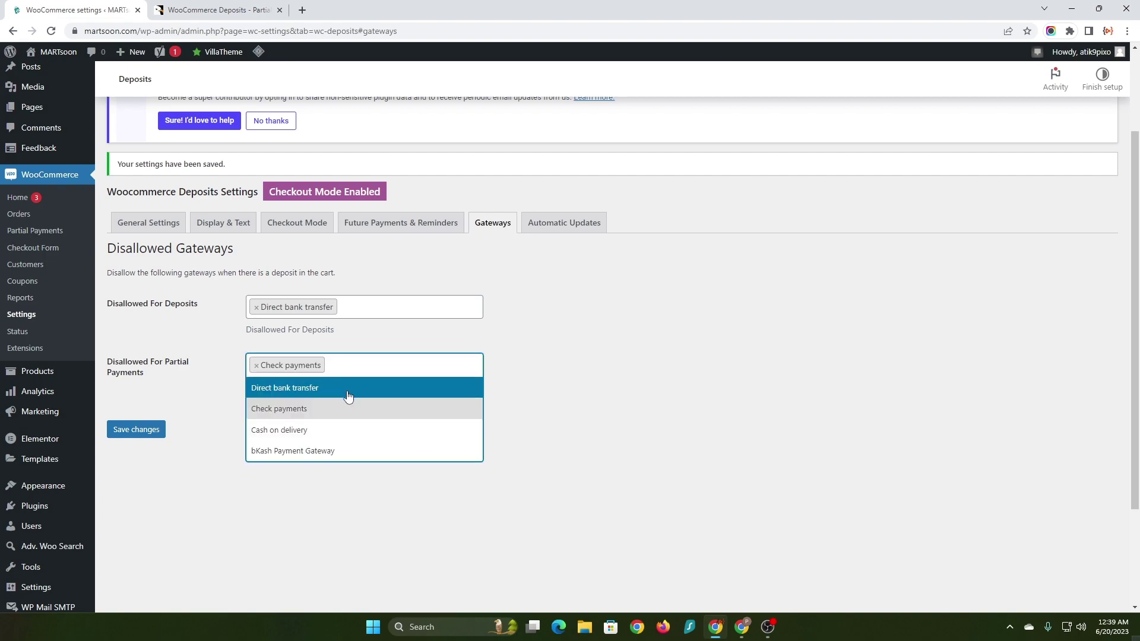
click(349, 393)
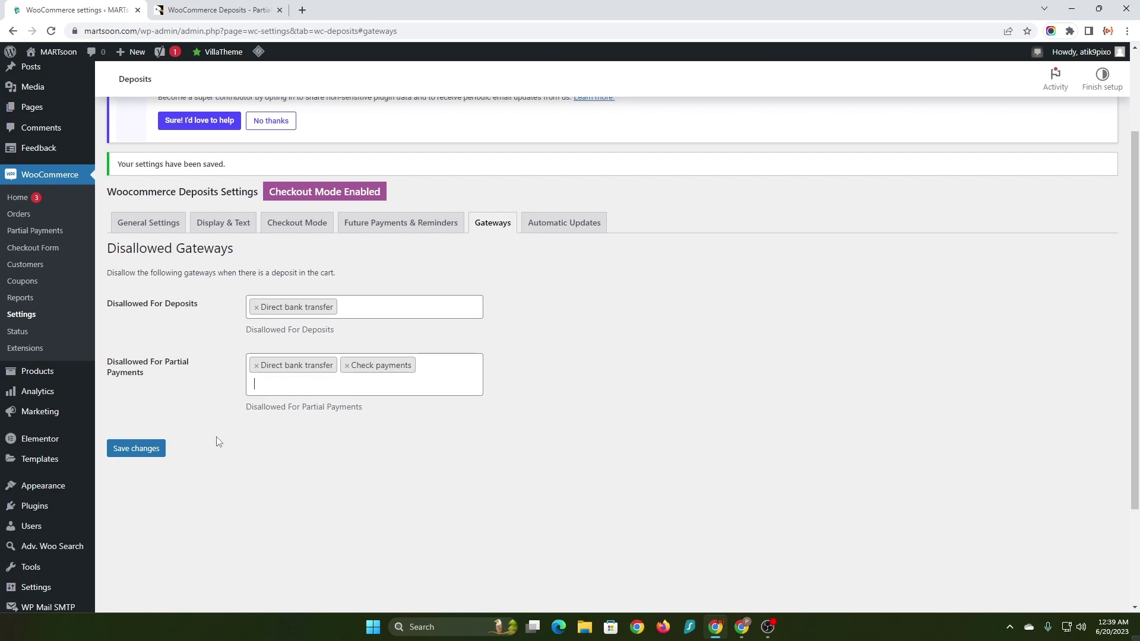
click(127, 454)
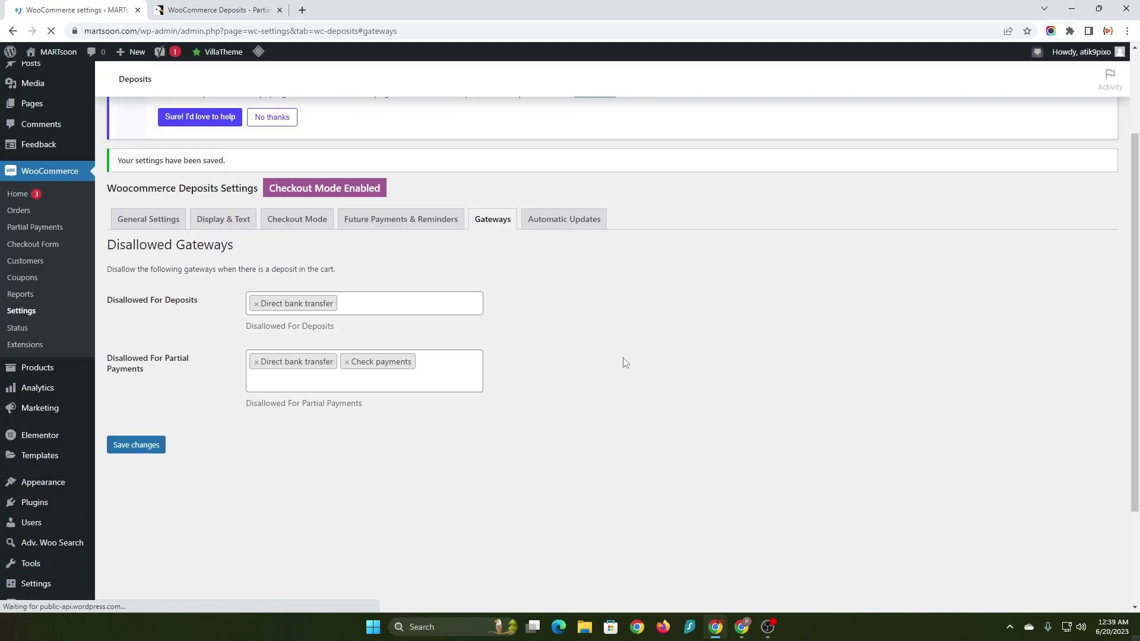
Reload the MARTsoon checkout so the renamed payment buttons appear
key(alt+Tab)
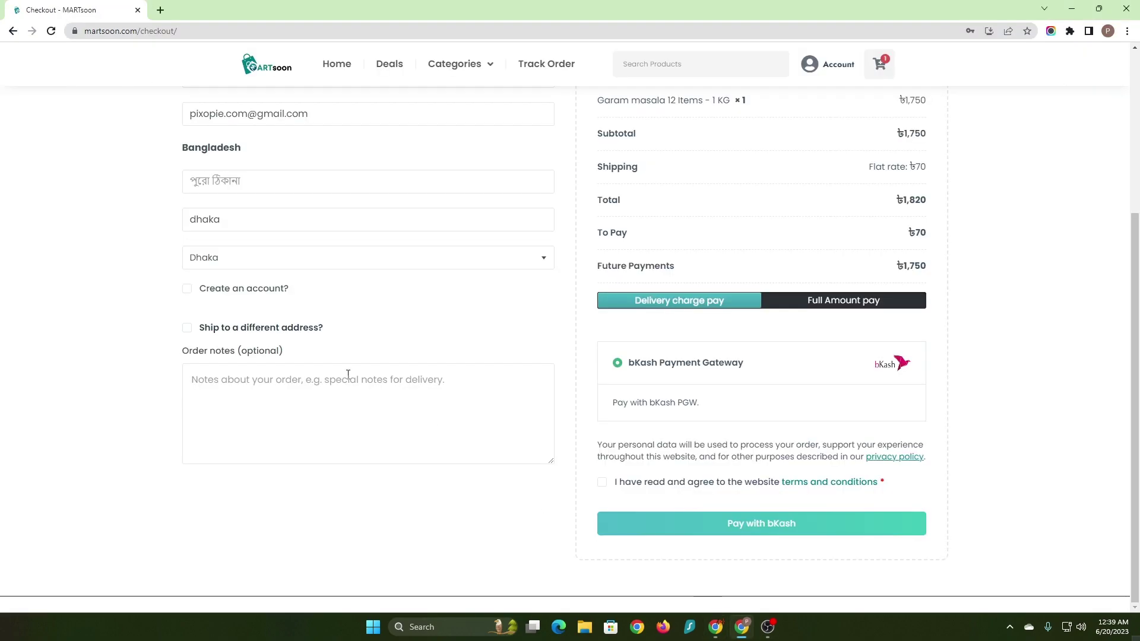
scroll(118, 153, up, 3)
click(51, 31)
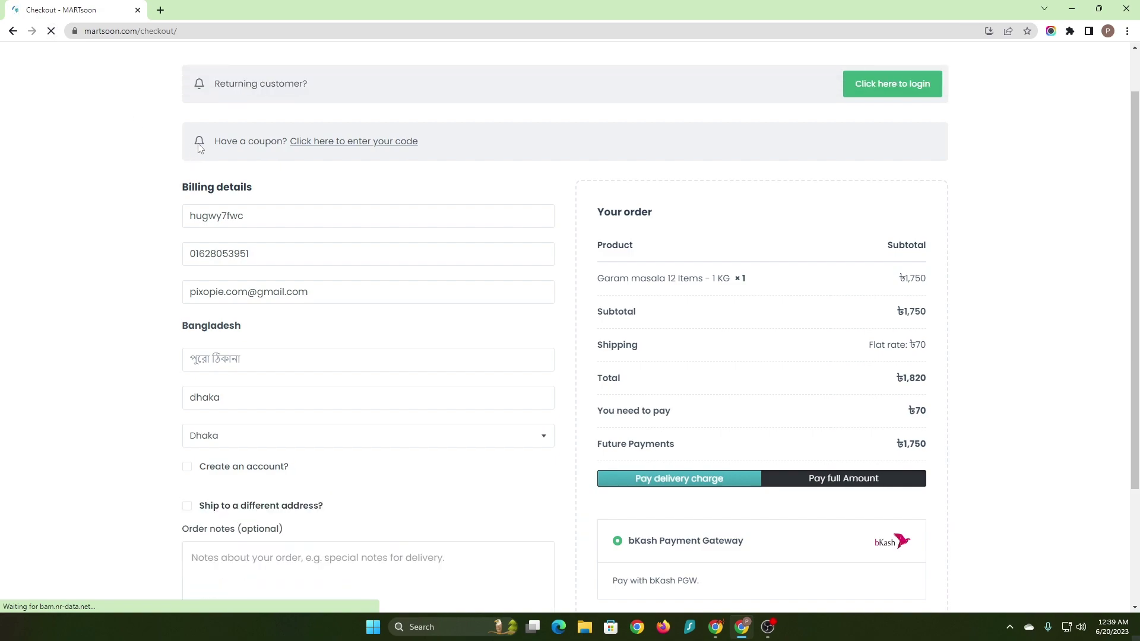
scroll(219, 203, down, 1)
scroll(434, 291, down, 2)
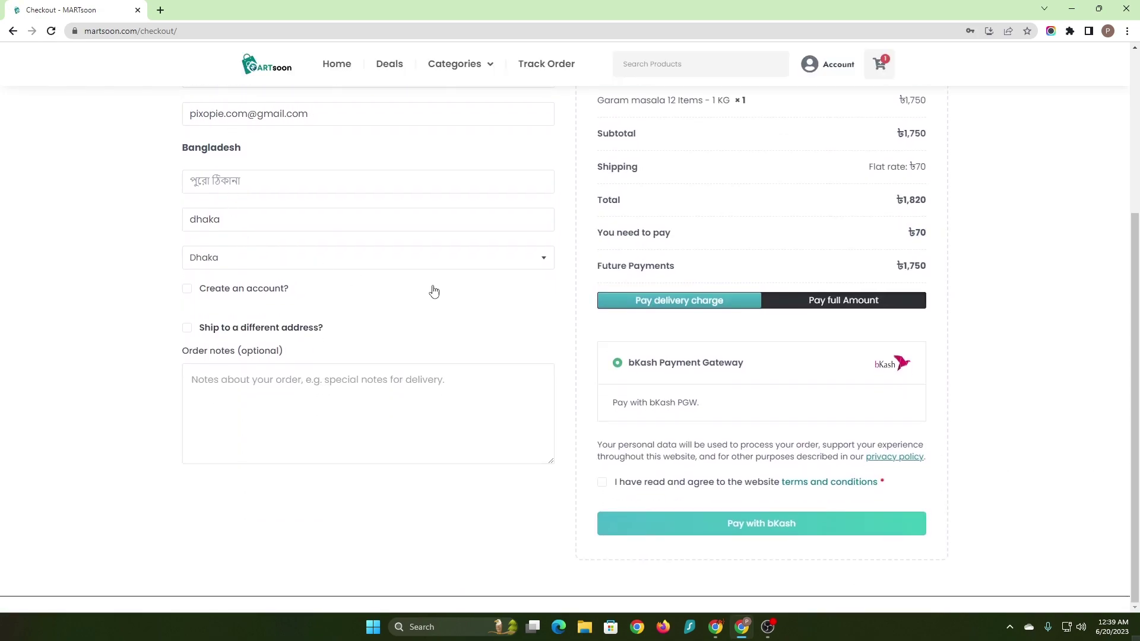
Try Pay full Amount, return to Pay delivery charge (৳70 due), and accept the terms
click(823, 304)
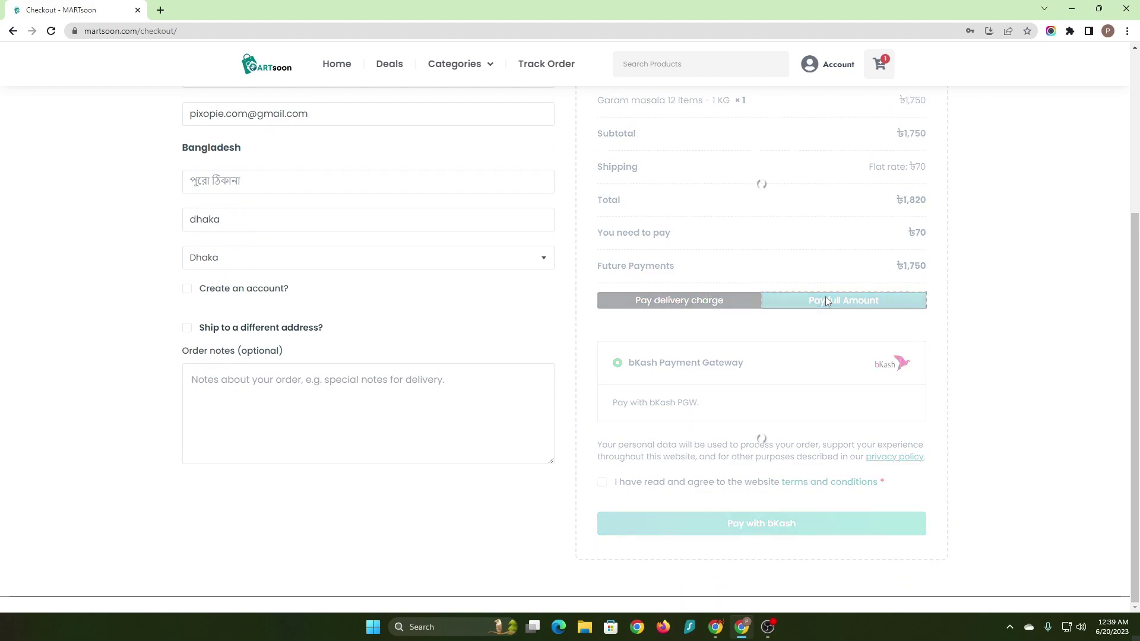
click(662, 303)
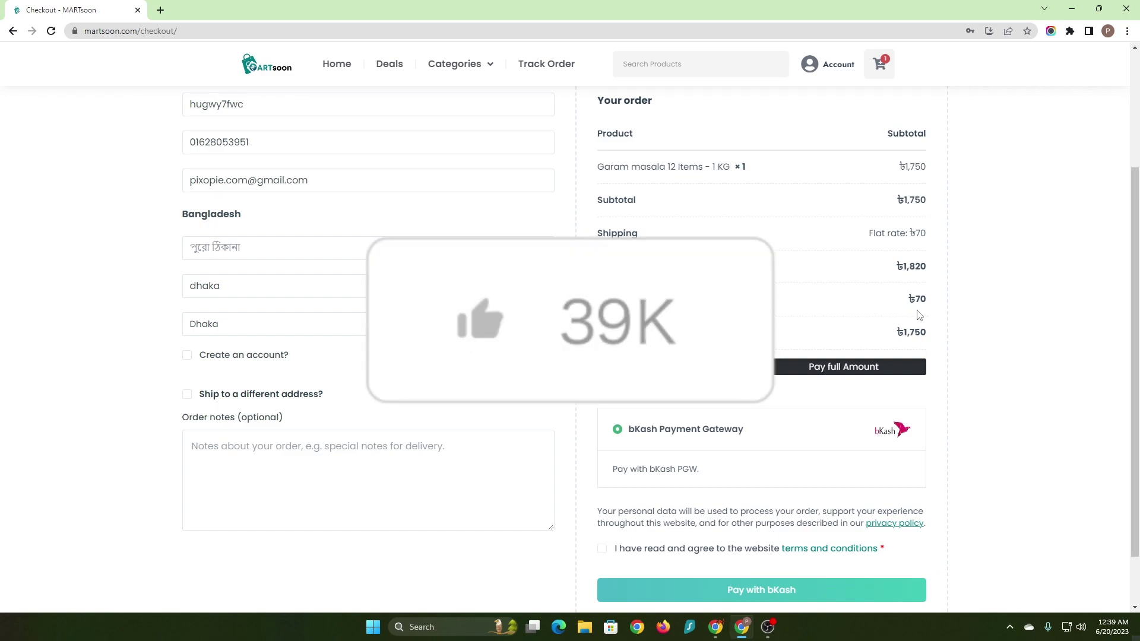
scroll(891, 356, down, 1)
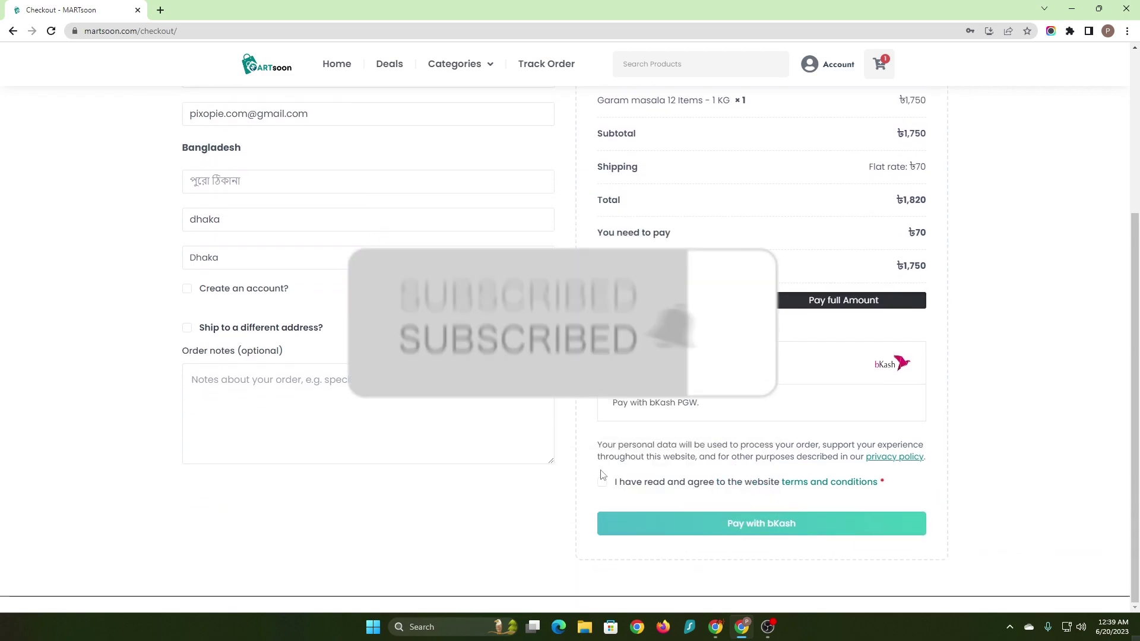
click(602, 482)
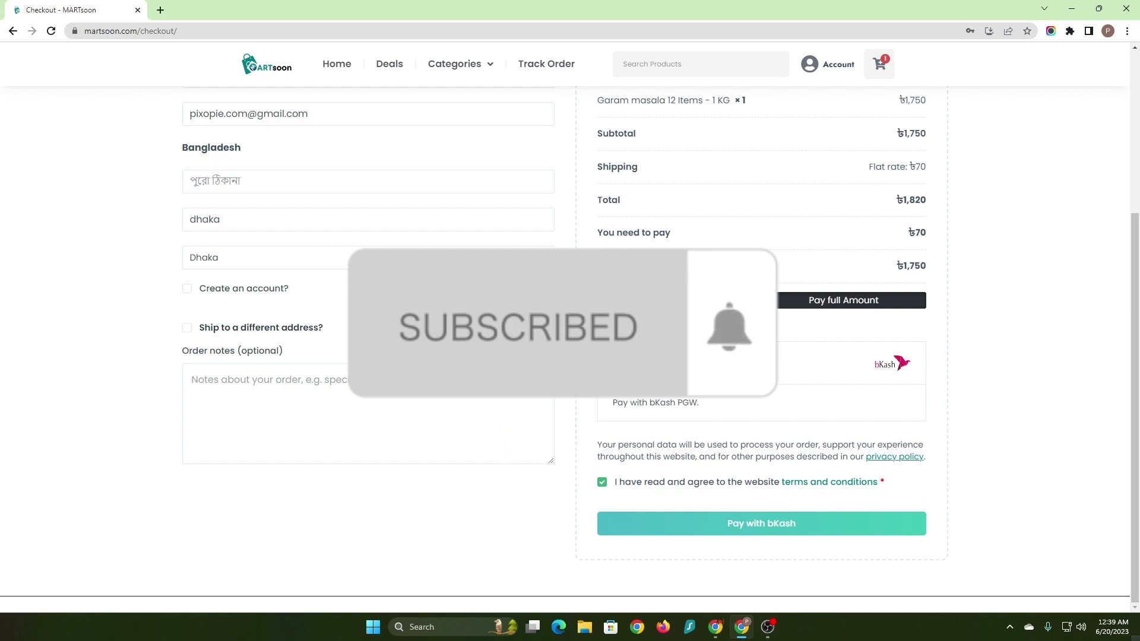